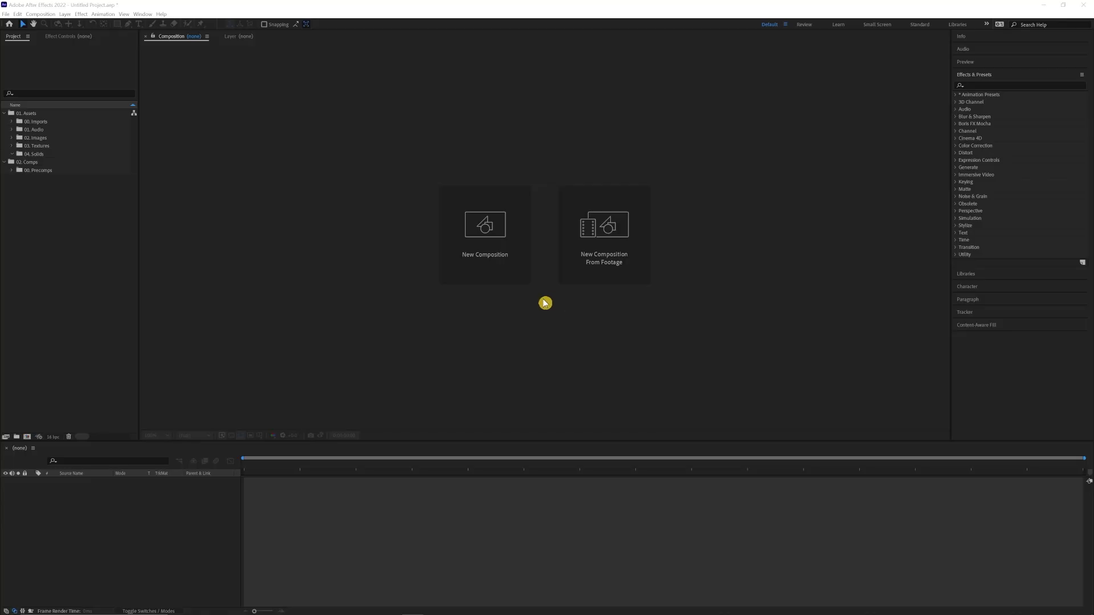
Step: Create a composition named 00_Main Comp at 1080 x 1350 px, 24 fps and 8 seconds
left_click(459, 239)
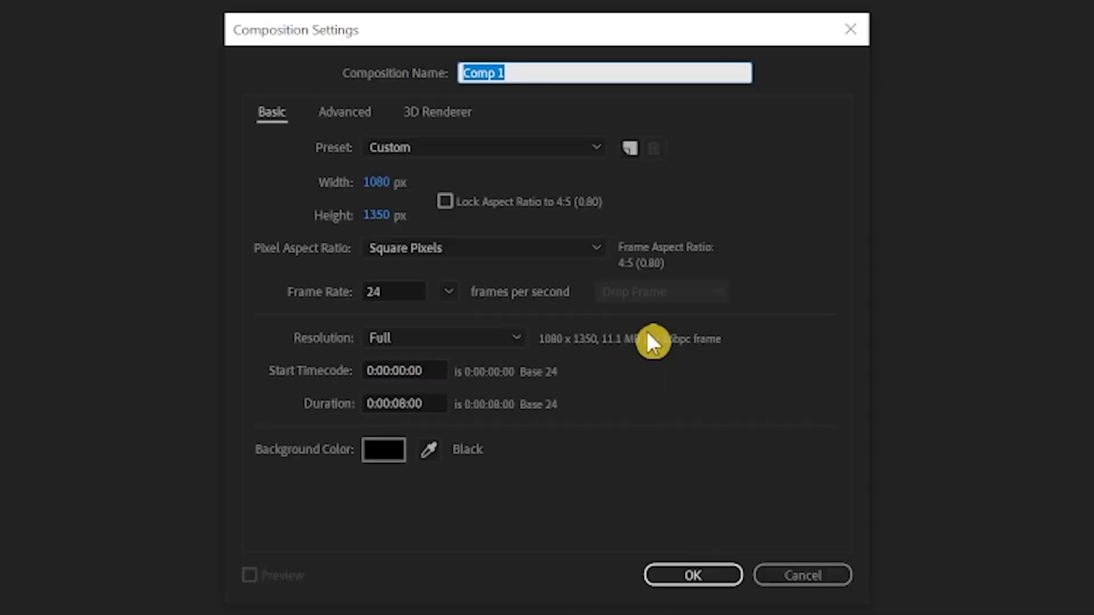
type("Main")
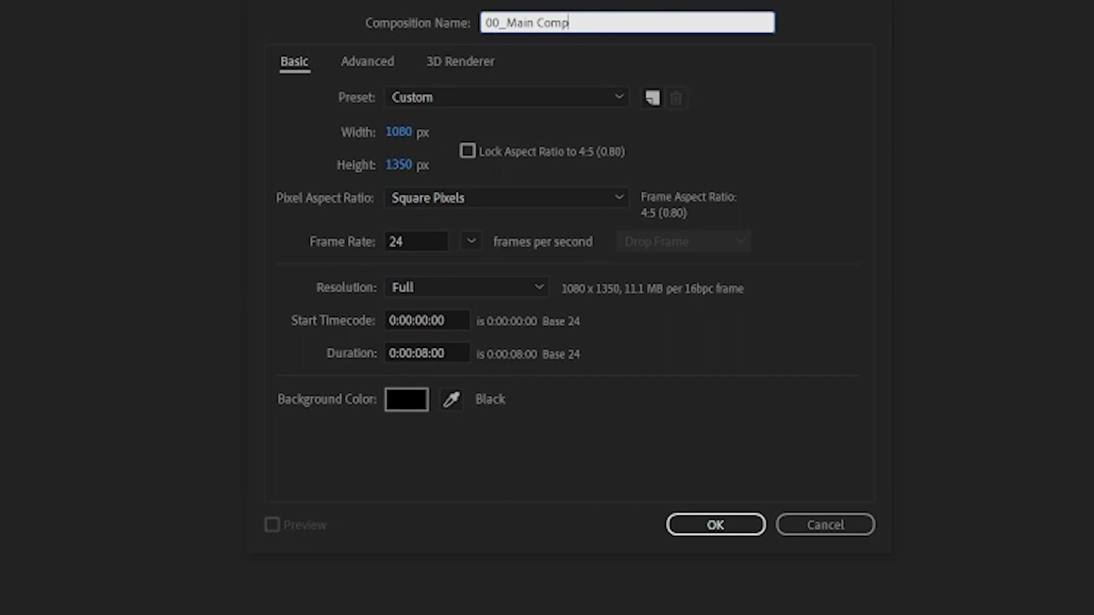
left_click(734, 525)
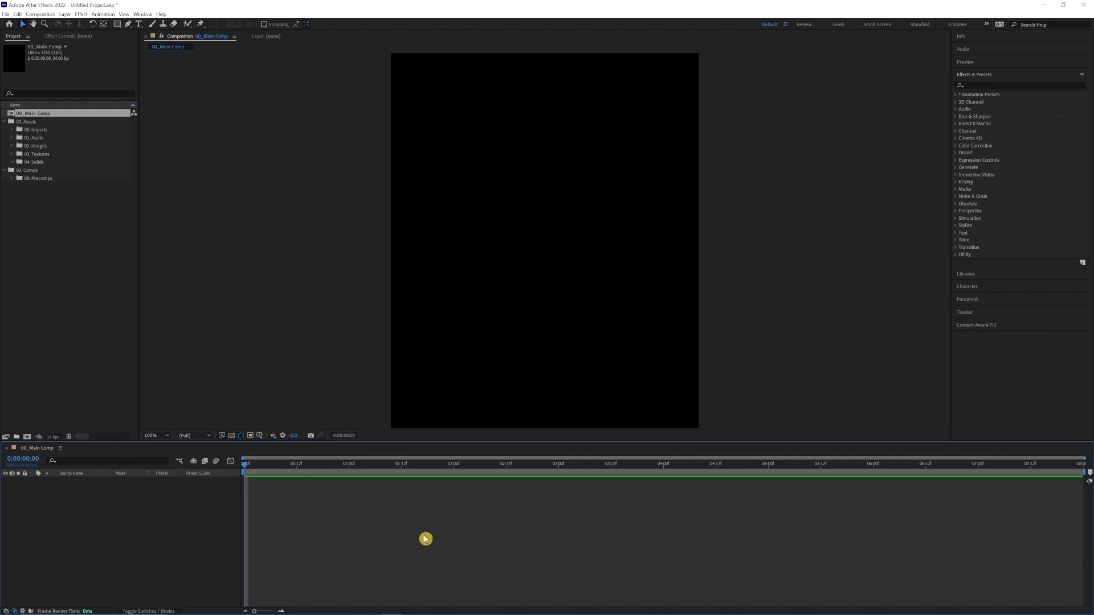
Step: Switch to Illustrator and display the layer list and the Overlord tools beside the hand artwork
mouse_move(478, 614)
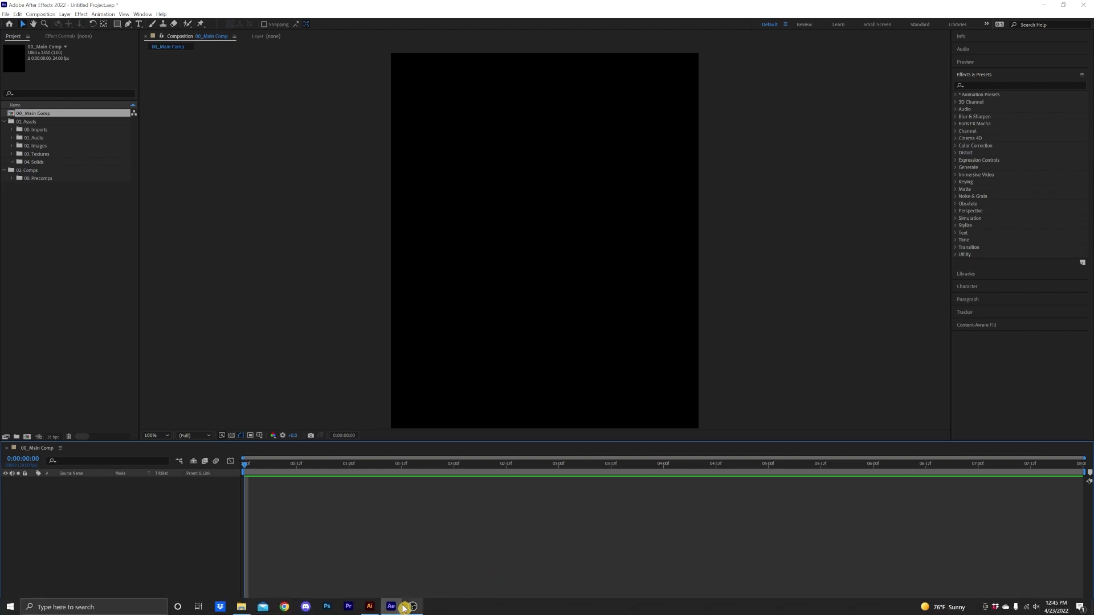
mouse_move(410, 610)
left_click(406, 566)
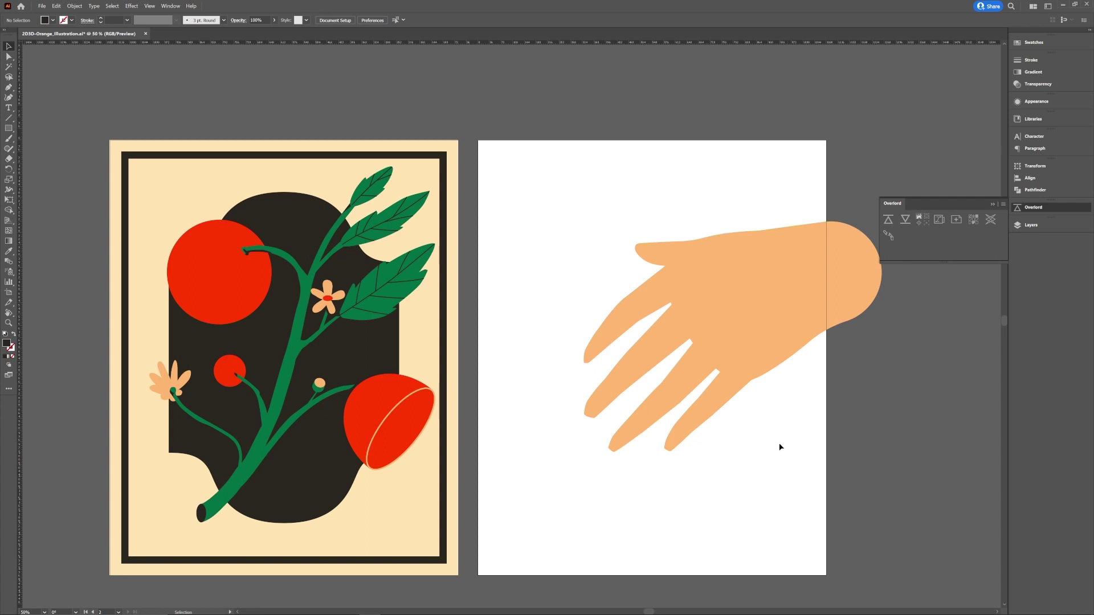
key("F7")
left_click_drag(773, 424, 471, 447)
left_click(1032, 208)
left_click_drag(893, 205, 625, 155)
left_click(1031, 207)
key("ctrl+=")
left_click(950, 254)
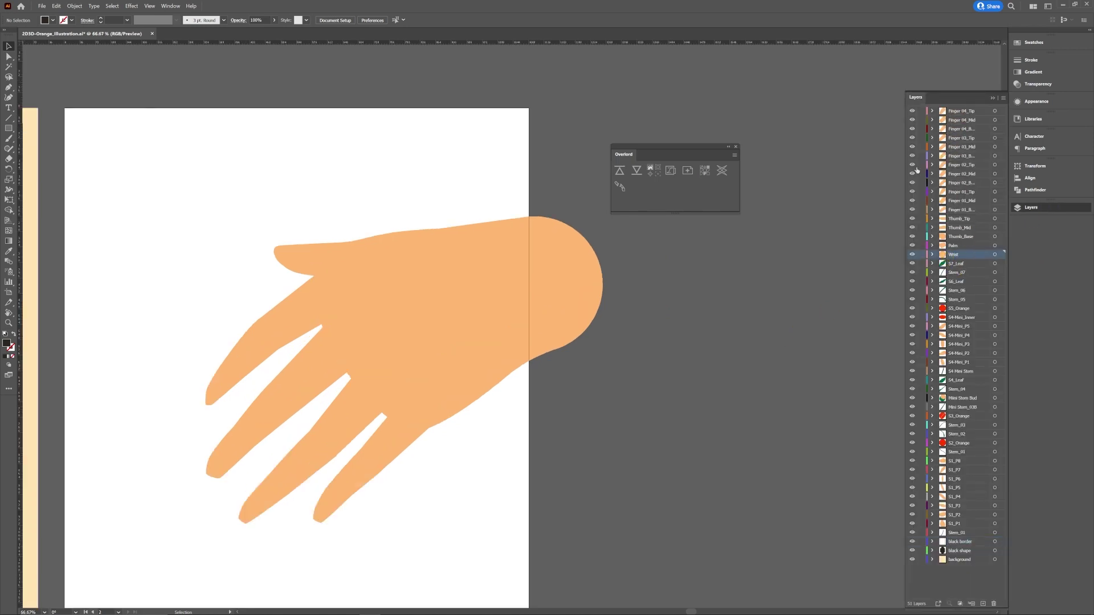
left_click_drag(907, 245, 822, 242)
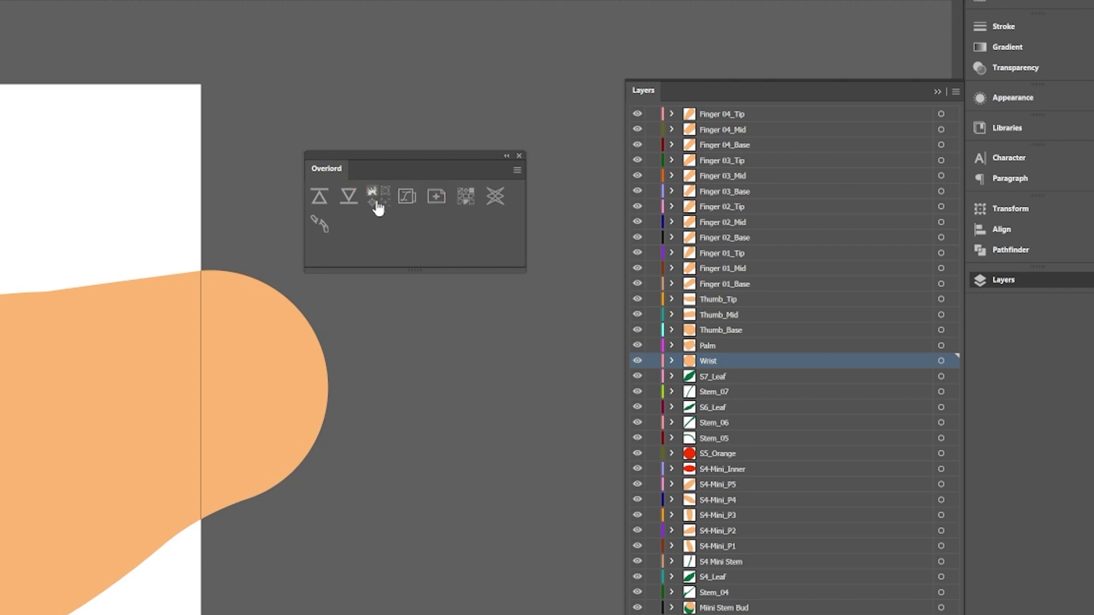
Step: Transfer the hand's Wrist shape into the After Effects composition as a shape layer using Overlord
left_click_drag(393, 163, 407, 315)
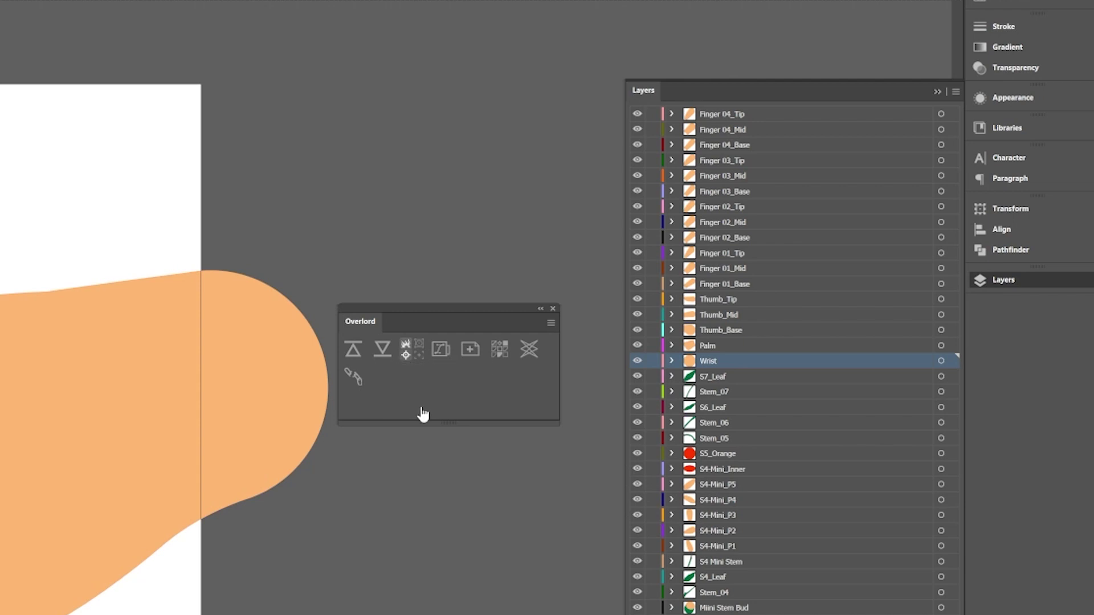
left_click(419, 360)
left_click(296, 403)
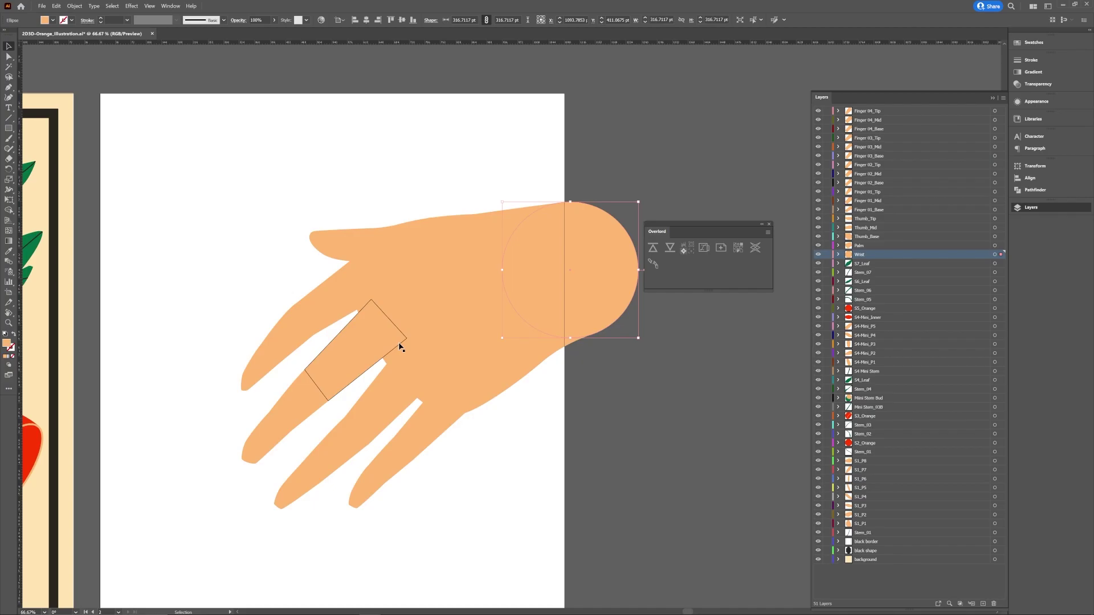
left_click_drag(399, 346, 403, 410)
left_click(343, 465)
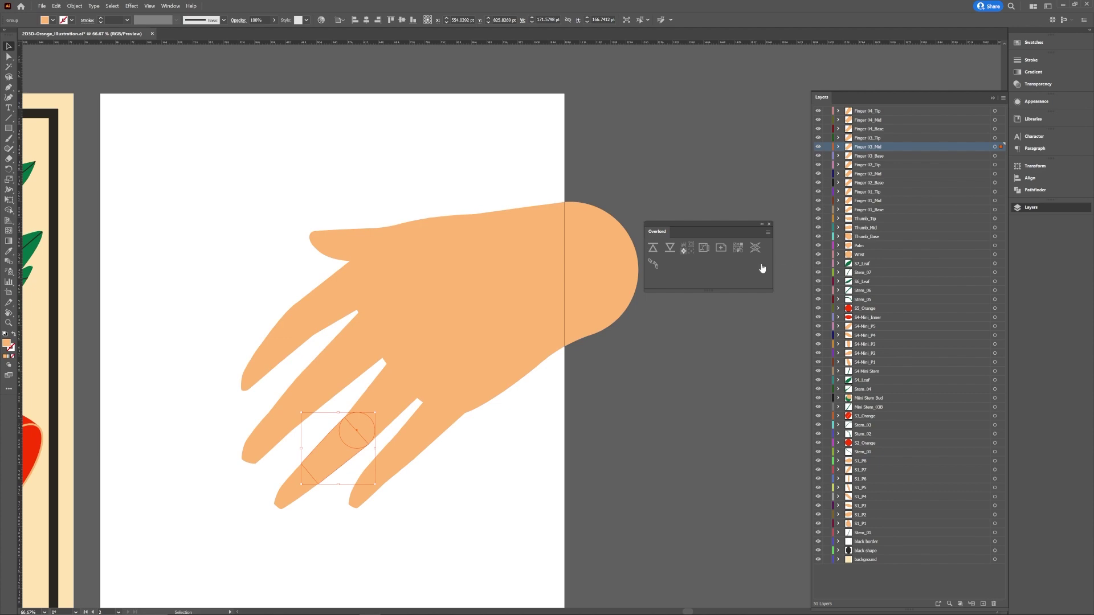
left_click(600, 247)
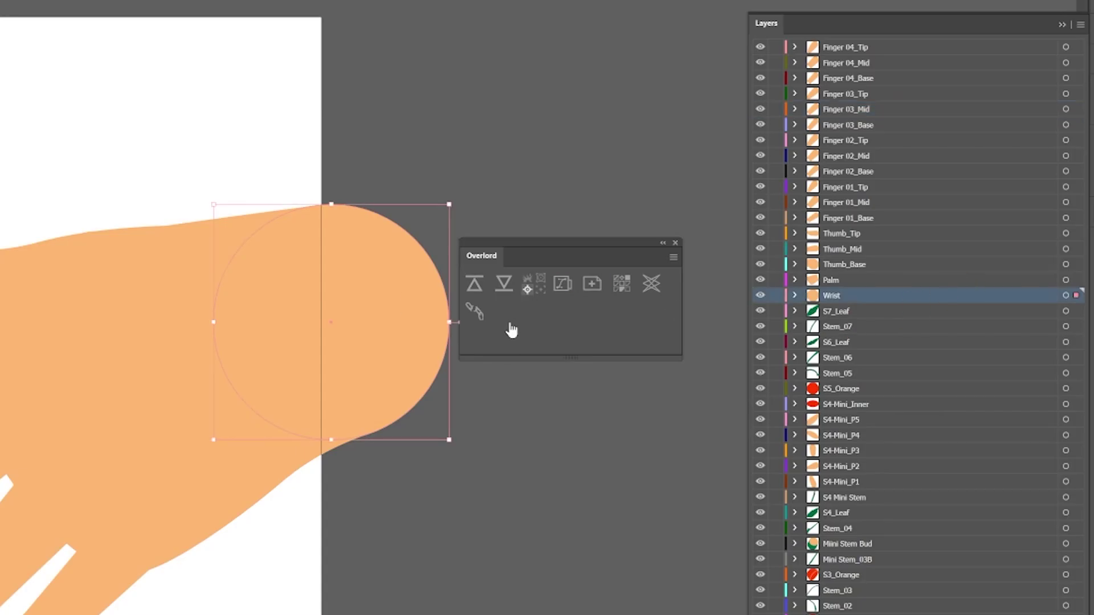
left_click(473, 288)
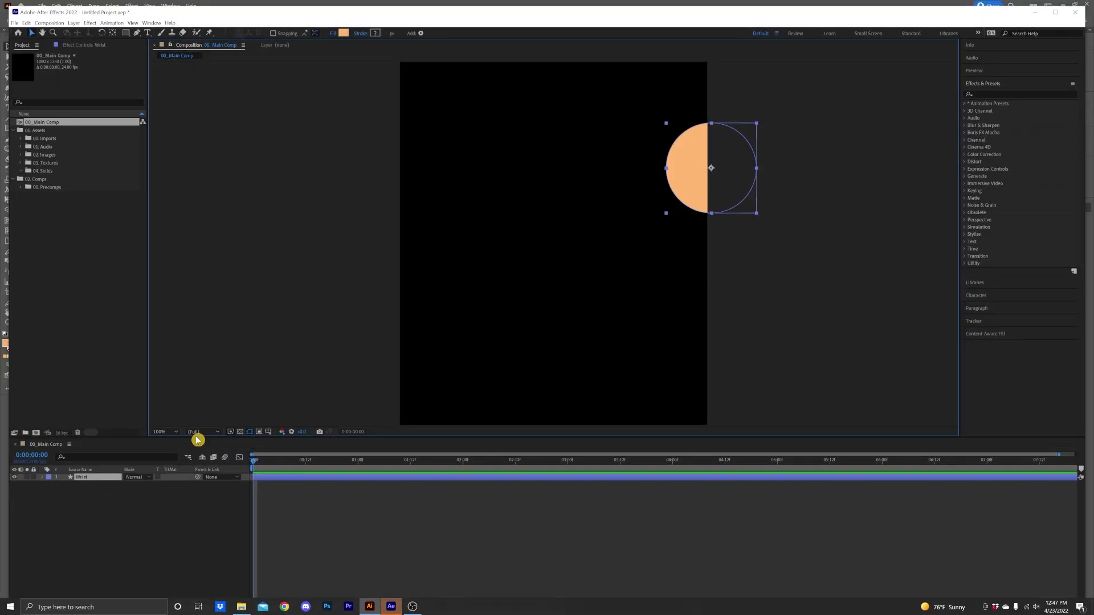
Step: Arrange the After Effects and Illustrator windows side by side so both the composition and the artwork are visible
left_click_drag(196, 436, 196, 406)
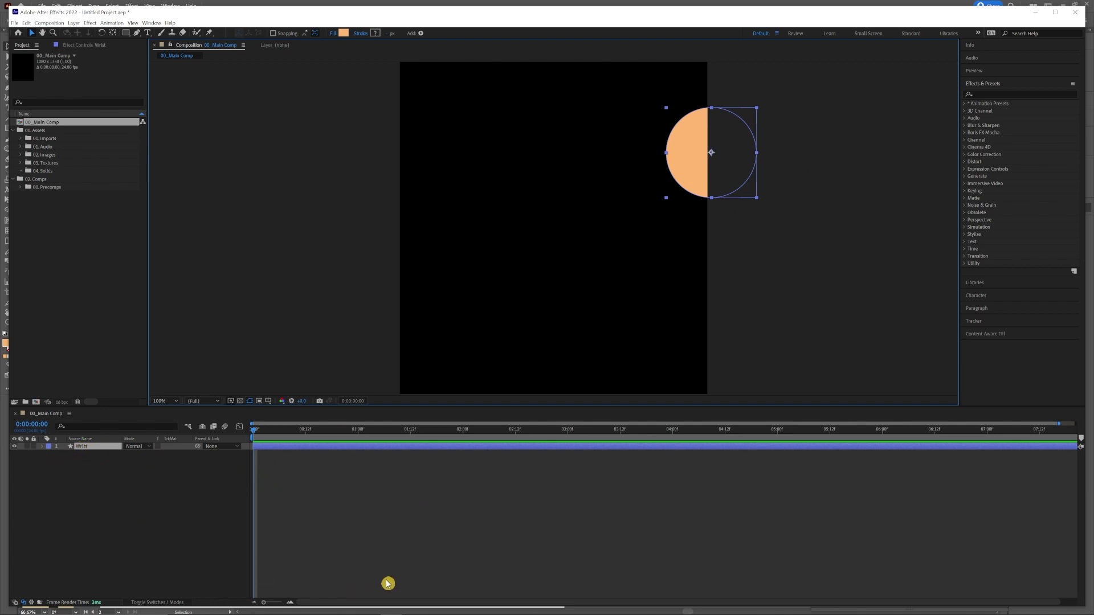
key("alt+Tab")
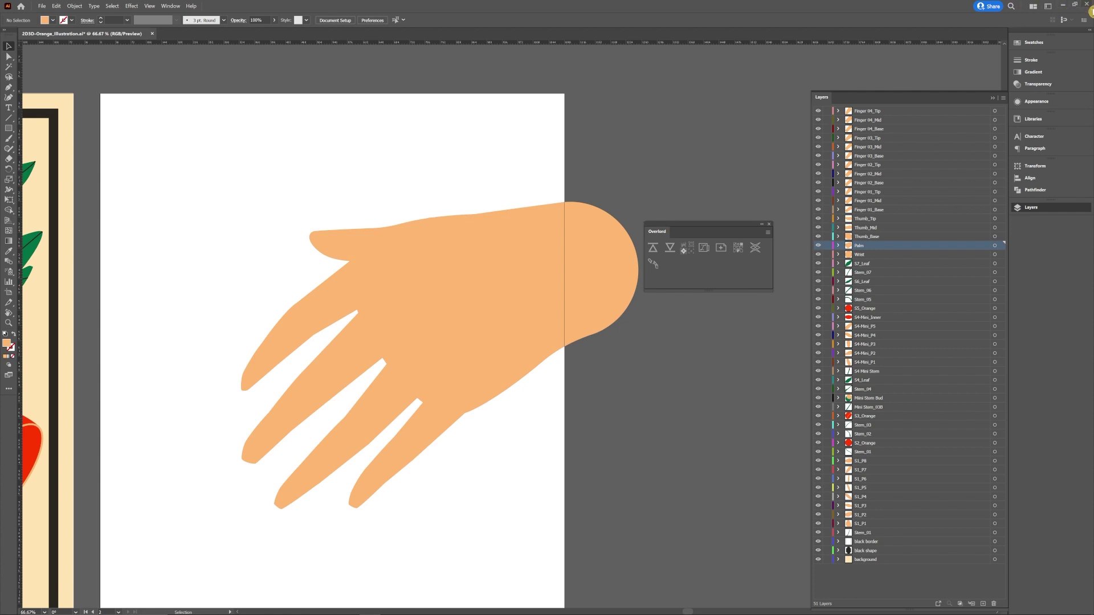
left_click(1074, 8)
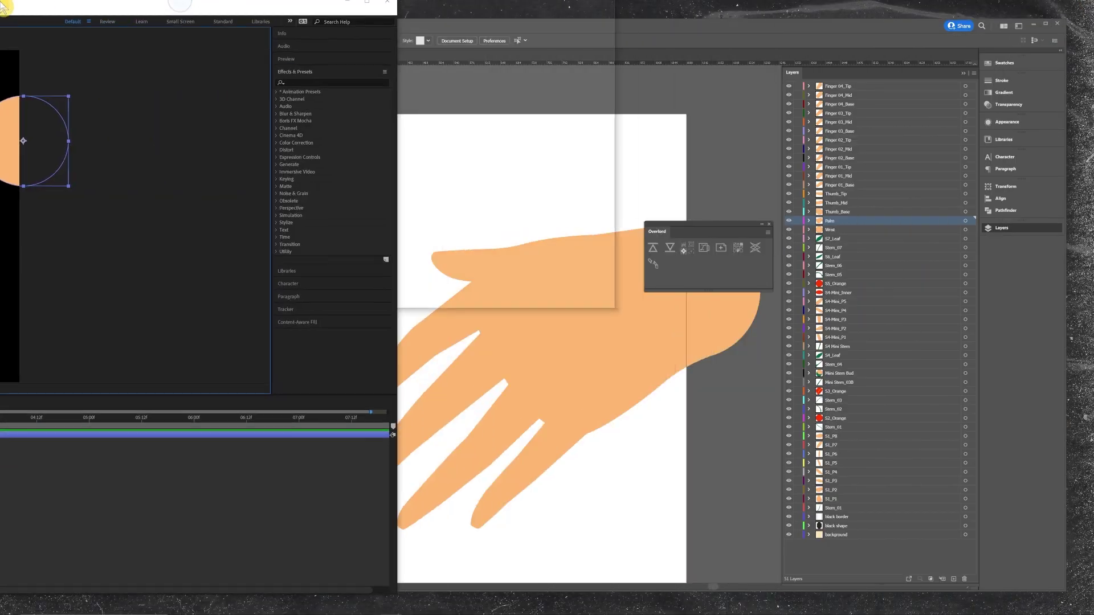
left_click_drag(3, 6, 87, 6)
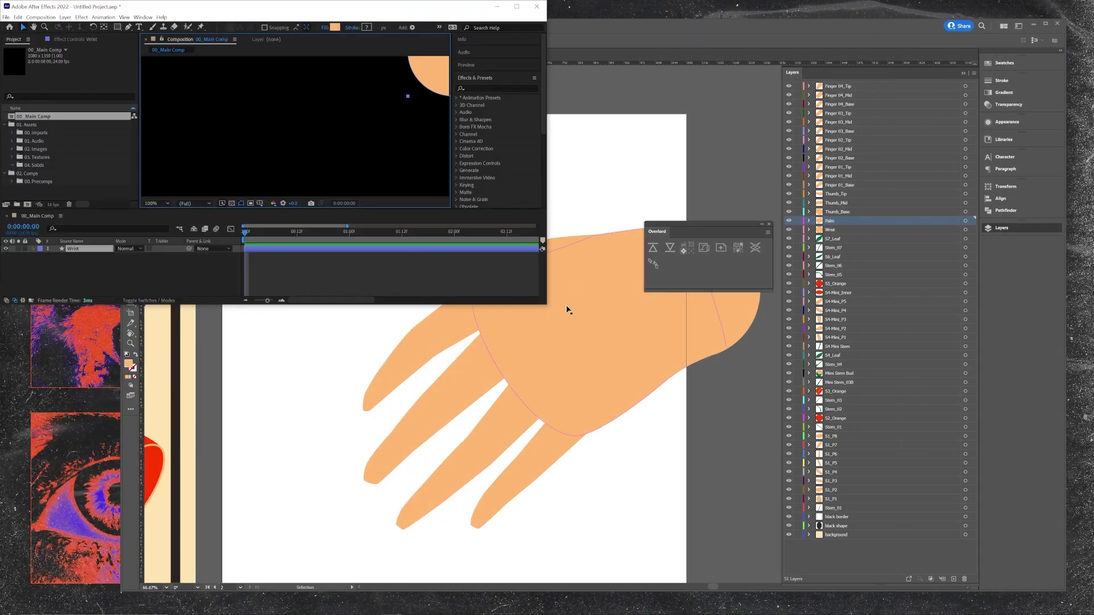
left_click_drag(545, 305, 513, 593)
left_click(633, 27)
left_click_drag(632, 27, 655, 28)
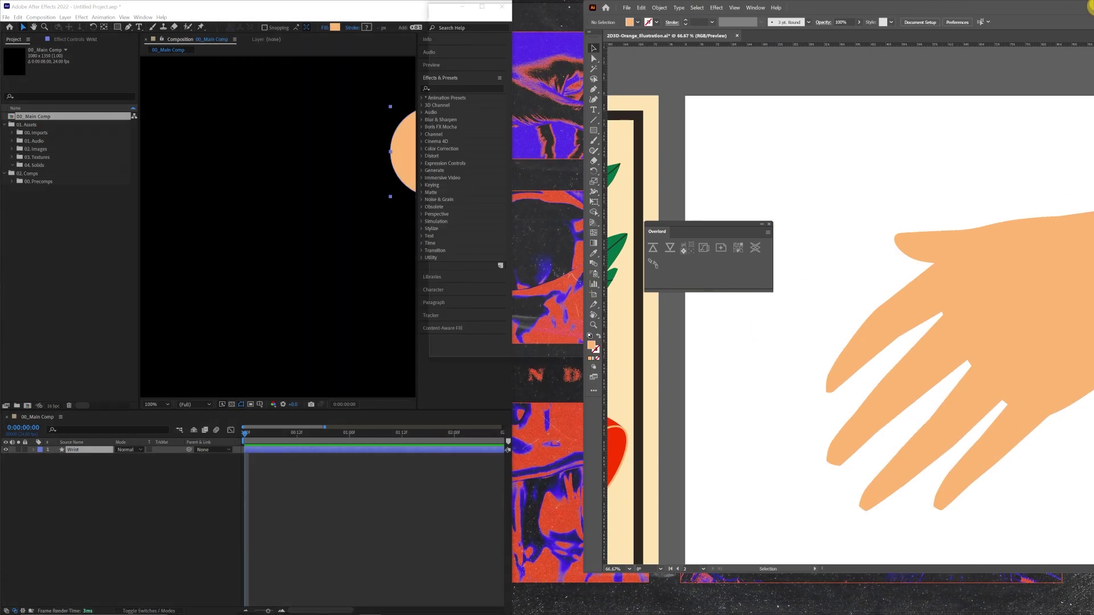
left_click_drag(649, 307, 699, 611)
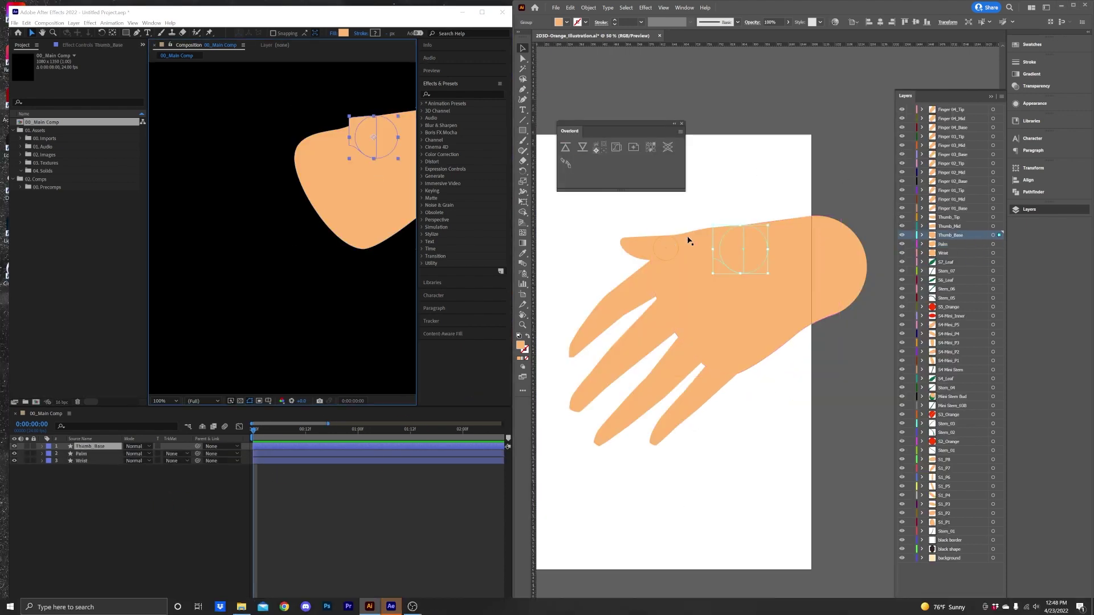
Step: Transfer the hand's palm, thumb and finger layers into 00_Main Comp with Overlord and maximize the After Effects window
left_click(976, 209)
left_click(583, 149)
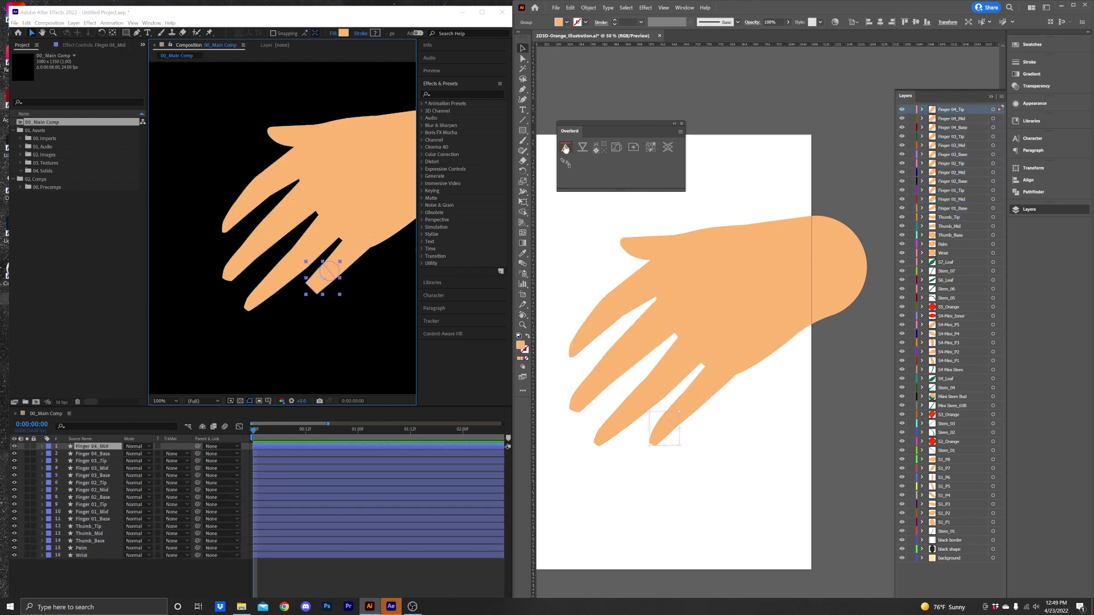
left_click(483, 12)
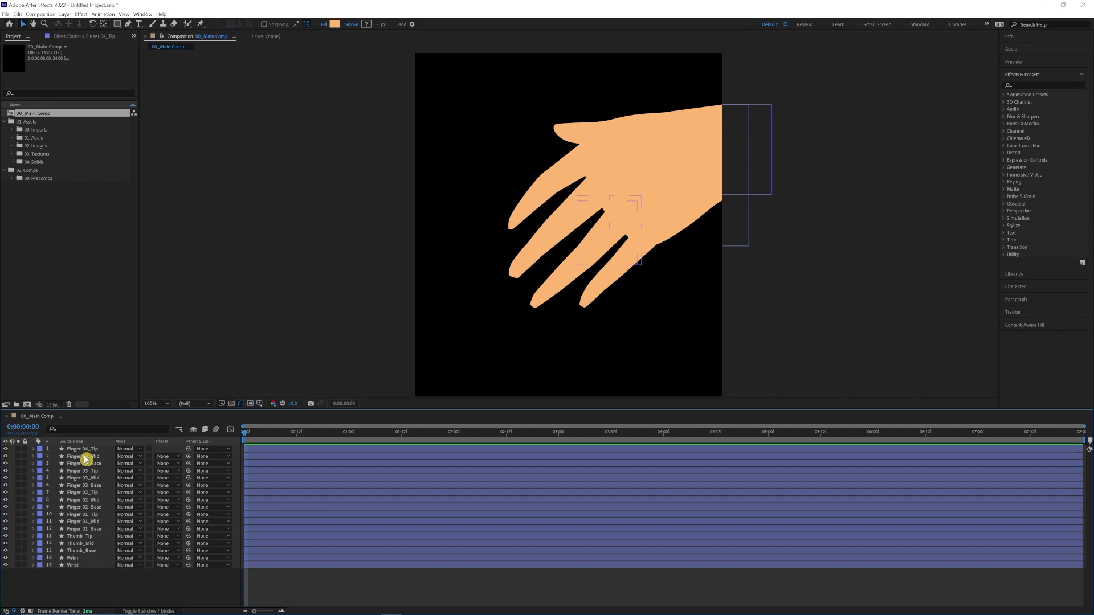
Step: Pre-compose all the hand layers, from Finger 04_Tip to Wrist, into a composition named Hand
left_click(73, 564, "shift")
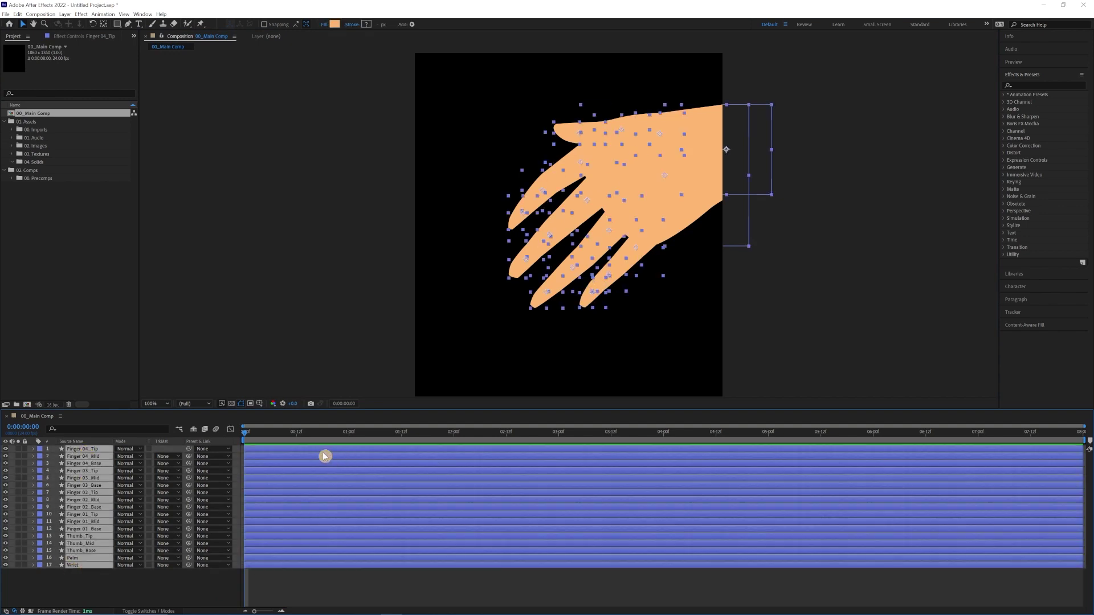
left_click(275, 434)
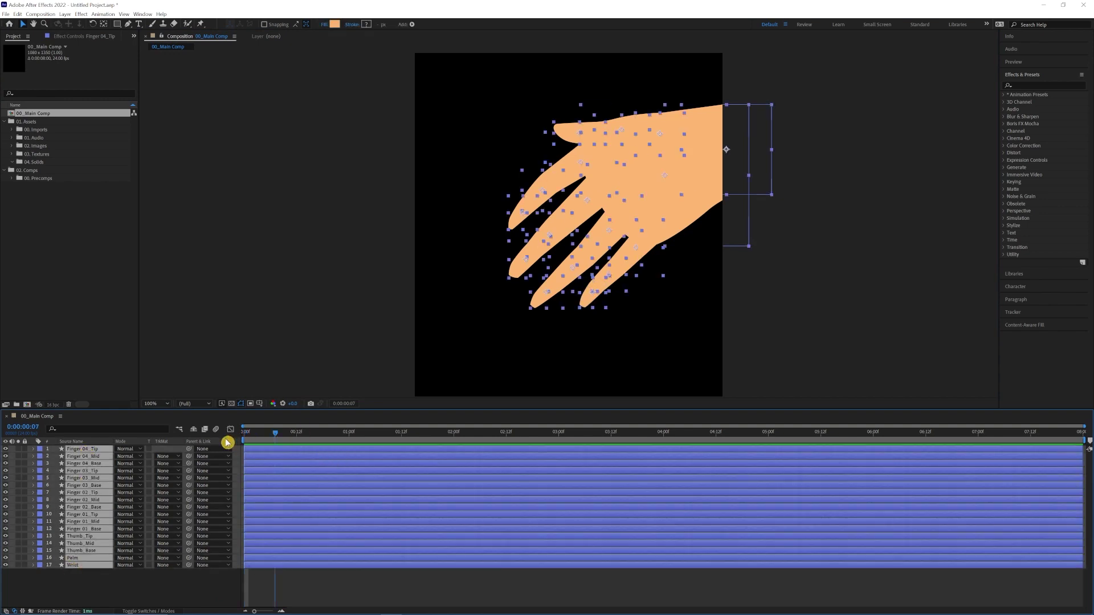
right_click(91, 464)
left_click(114, 409)
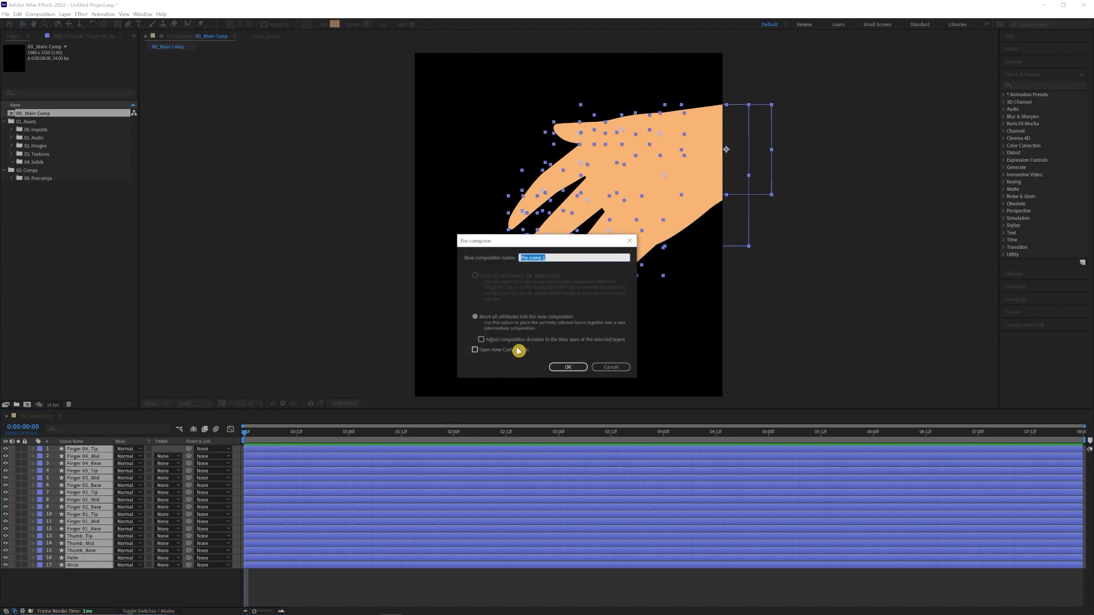
type("Hand")
key("Return")
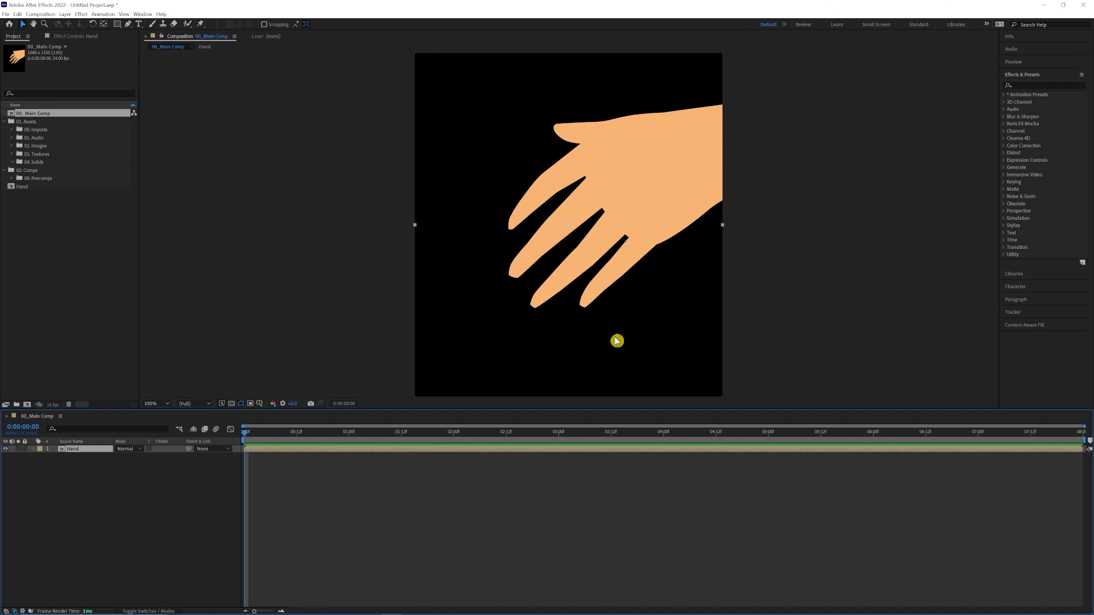
Step: Transfer the orange illustration's layers, from background to S7_Leaf, into 00_Main Comp with Overlord and enlarge the timeline
left_click(1063, 4)
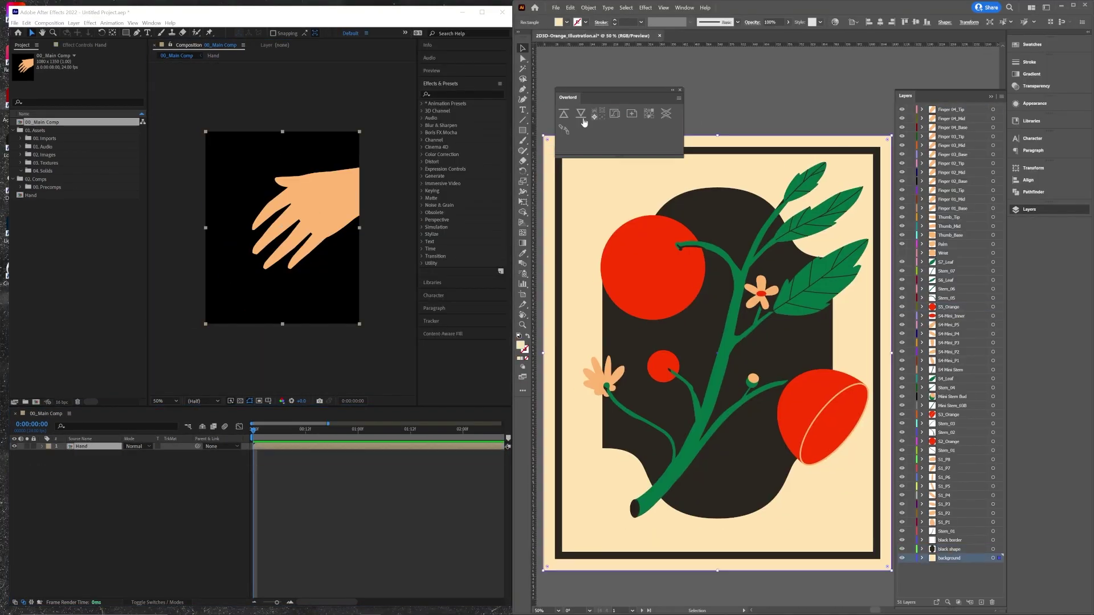
left_click(583, 118)
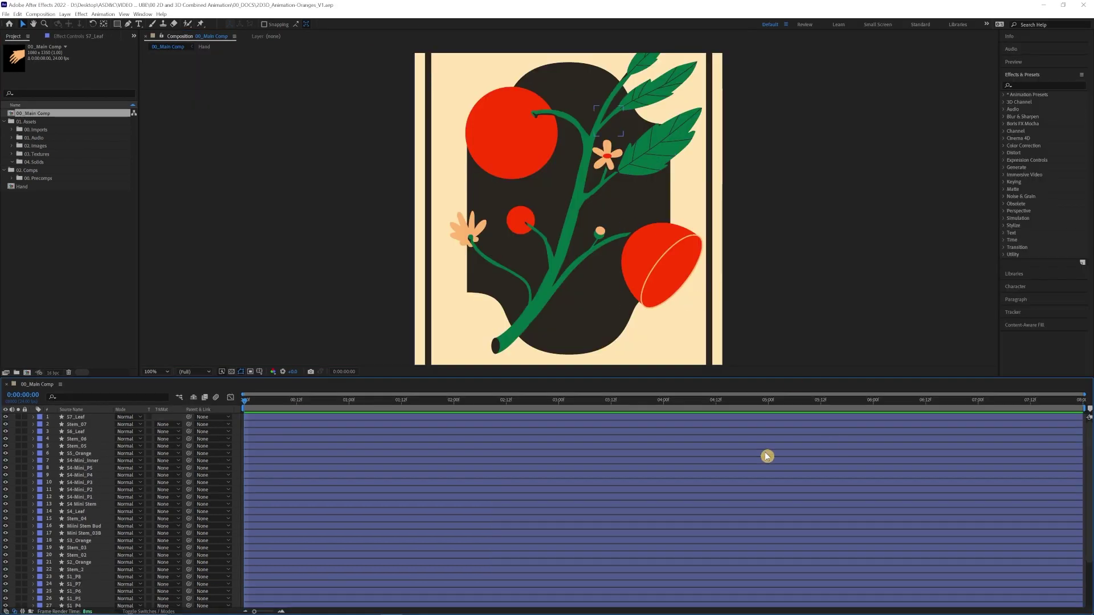
left_click_drag(526, 377, 526, 371)
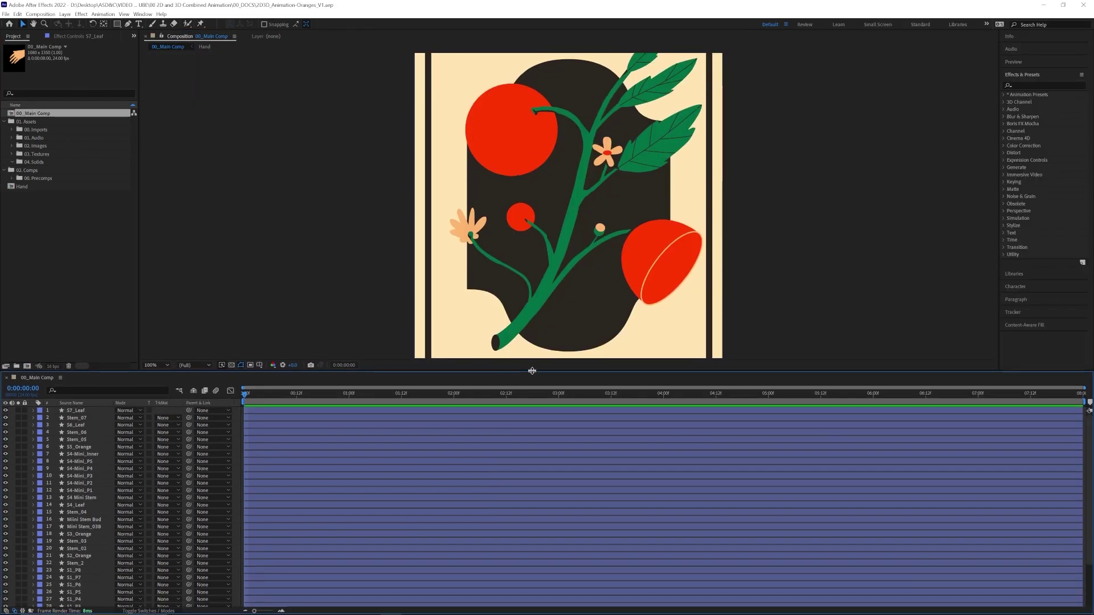
Step: Pre-compose the orange branch layers, from S7_Leaf to Stem_01, into a composition named Oranges
scroll(100, 465, "down", 2)
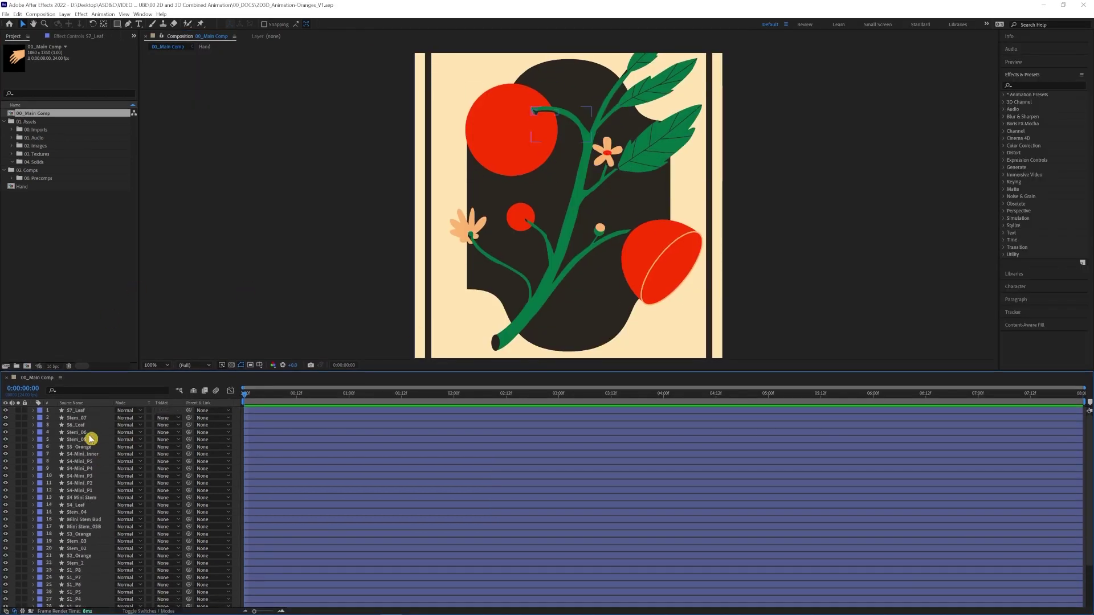
left_click(84, 410)
scroll(71, 516, "down", 1)
left_click(97, 589)
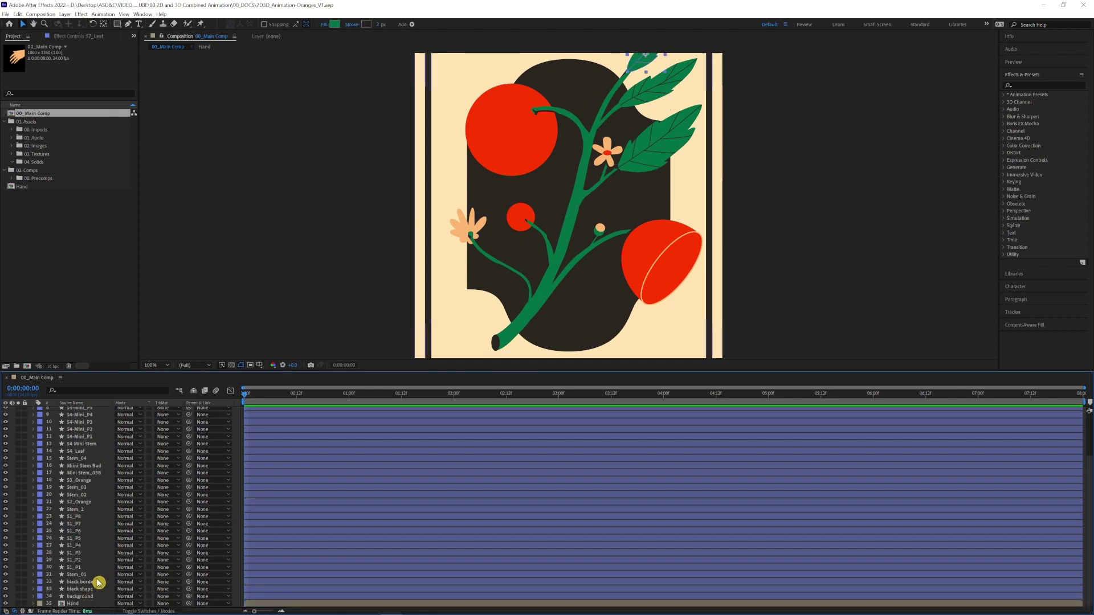
left_click(90, 575, "shift")
right_click(89, 574)
left_click(115, 520)
type("Oranges")
left_click(569, 367)
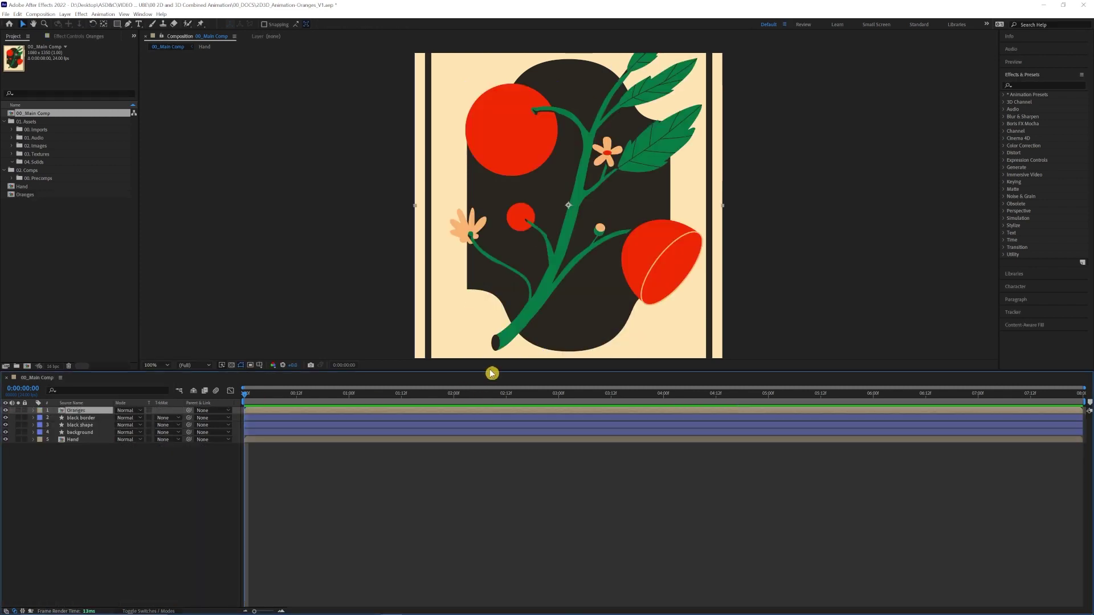
Step: Move the Hand layer to the top of the stack and lock the black border, black shape and background layers
left_click_drag(491, 372, 491, 465)
left_click_drag(78, 537, 68, 500)
left_click(91, 533)
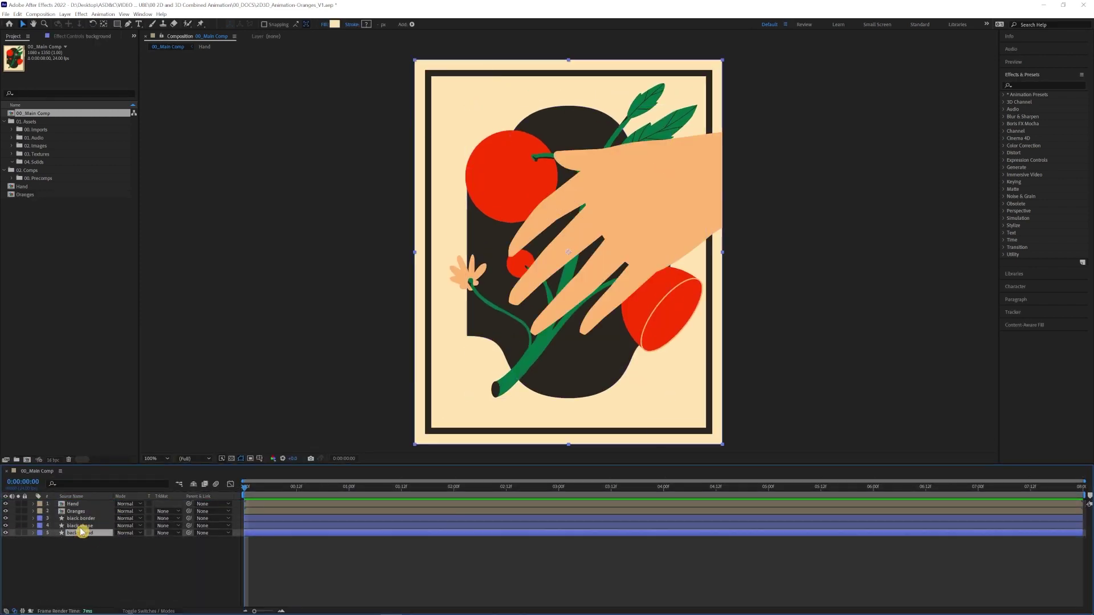
left_click(80, 518, "shift")
key("ctrl+l")
left_click(76, 511)
left_click(72, 504)
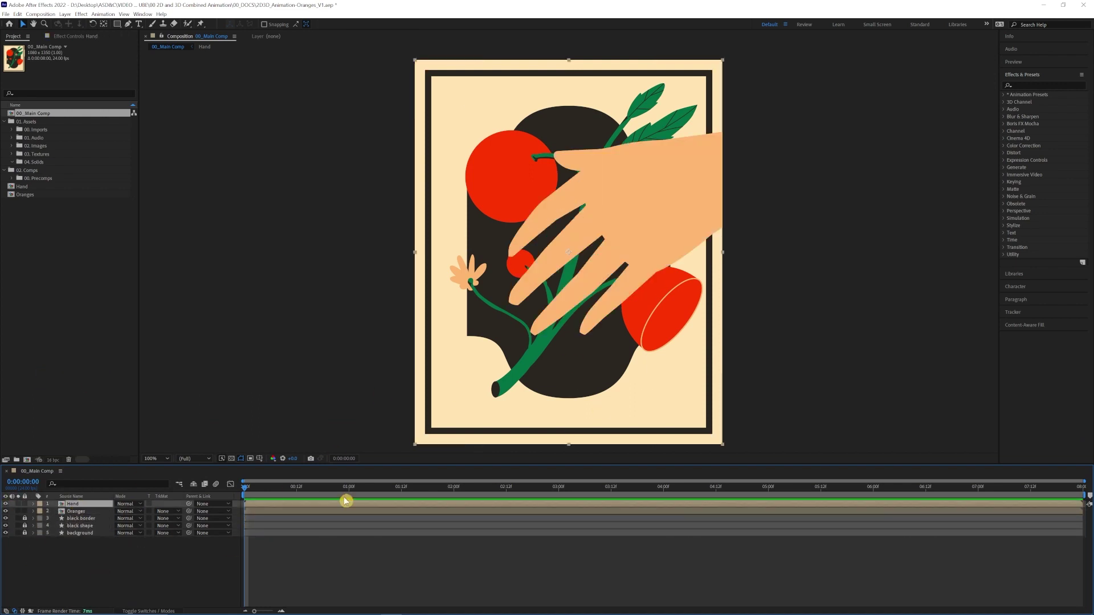
Step: Switch to Illustrator to examine the hand over the orange illustration, and return to After Effects
left_click(361, 561)
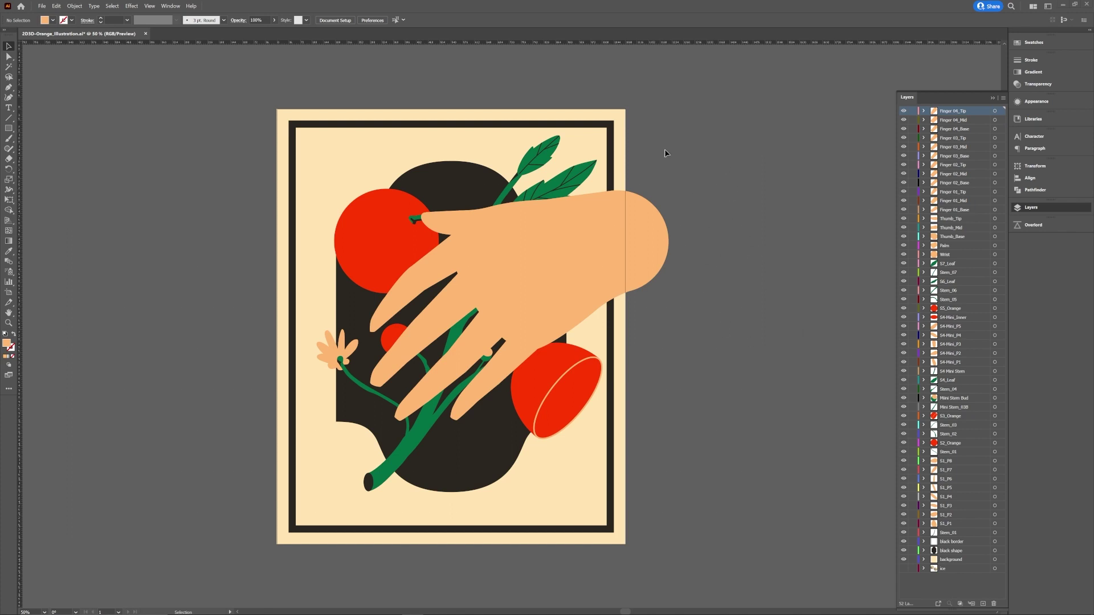
key("space")
left_click_drag(457, 403, 452, 406)
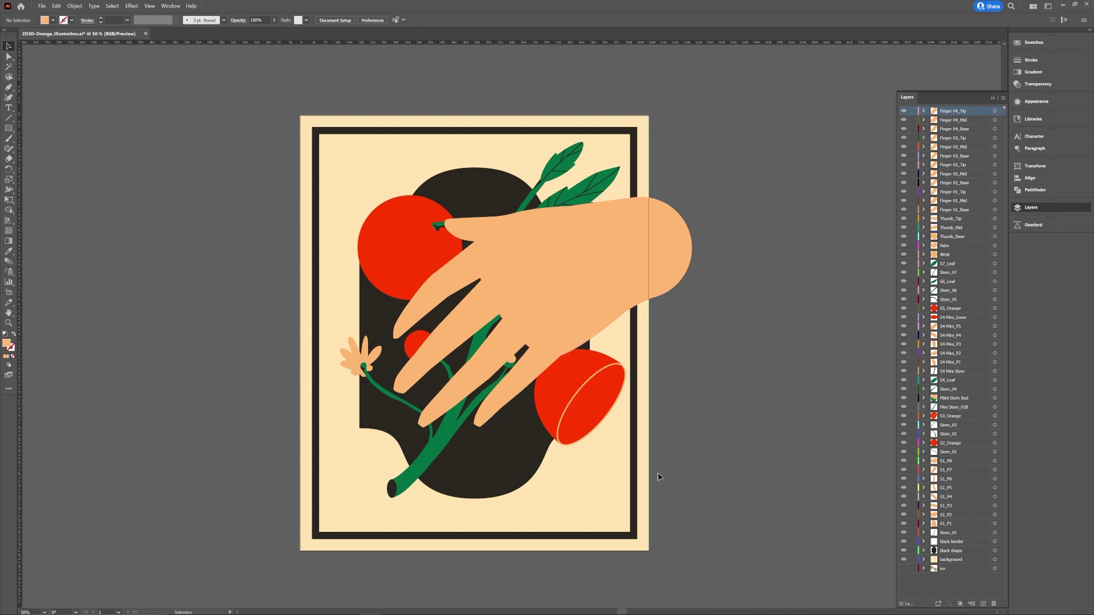
key("alt+Tab")
left_click(680, 478)
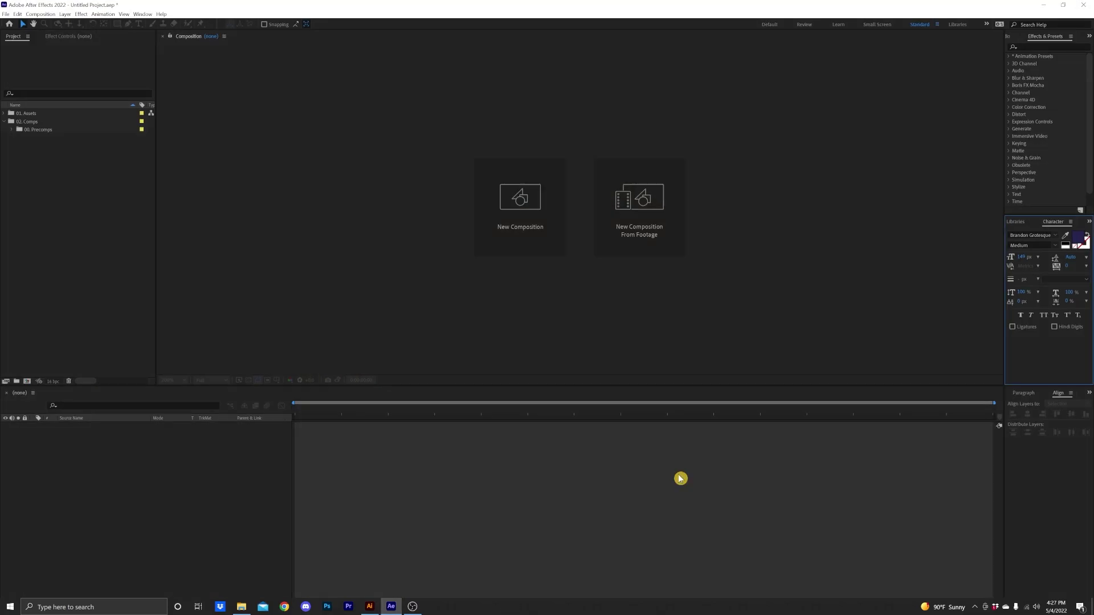
Step: Import the 2D3D-Orange_Illustration file as Composition - Retain Layer Sizes and open the imported composition
left_click(60, 182)
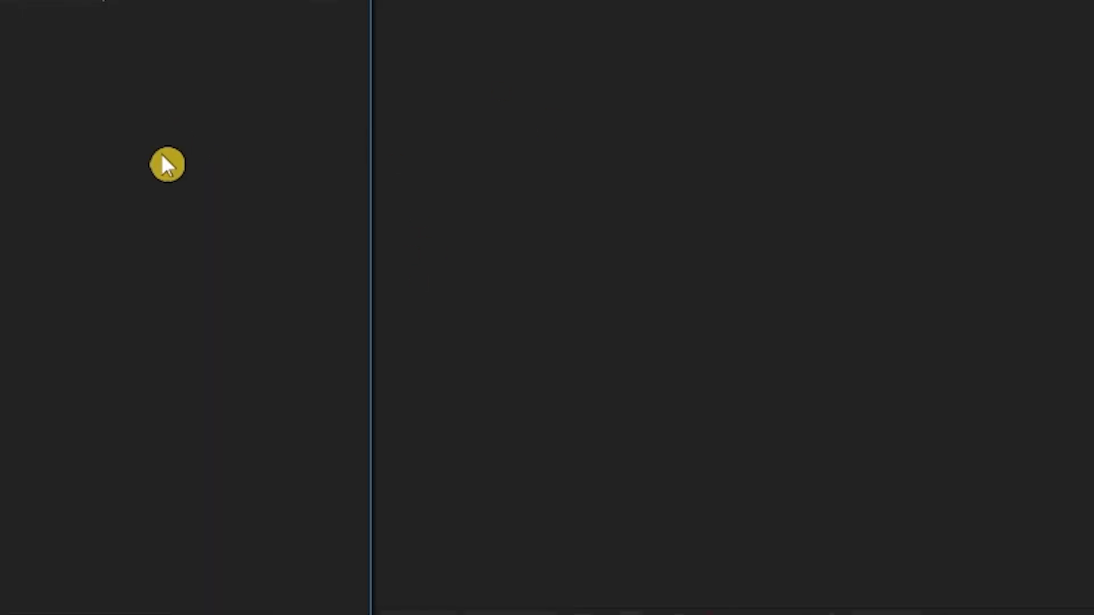
right_click(162, 157)
mouse_move(242, 257)
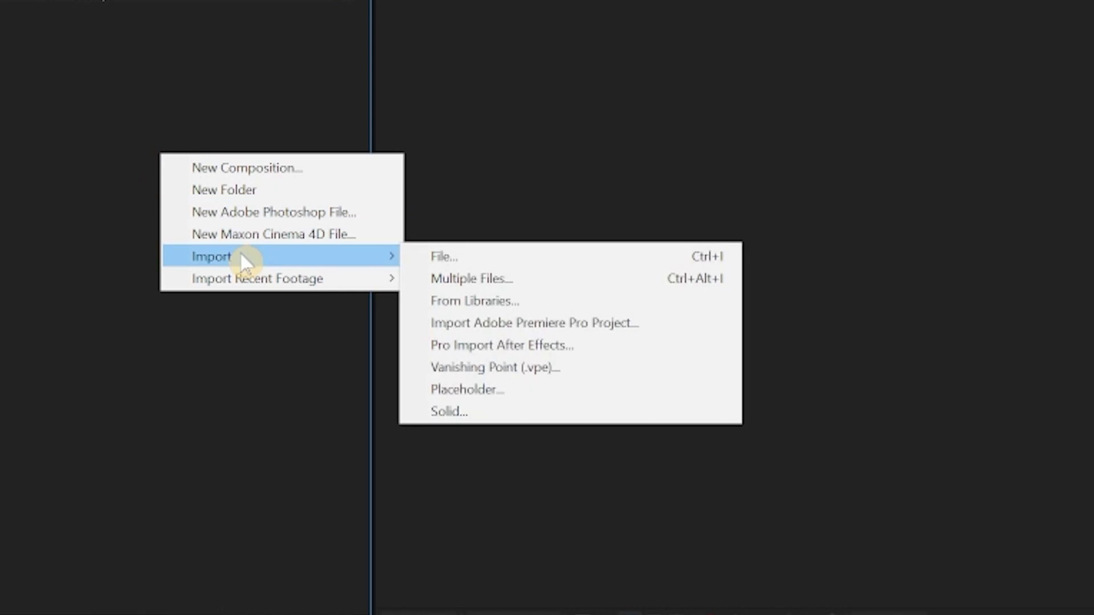
left_click(445, 261)
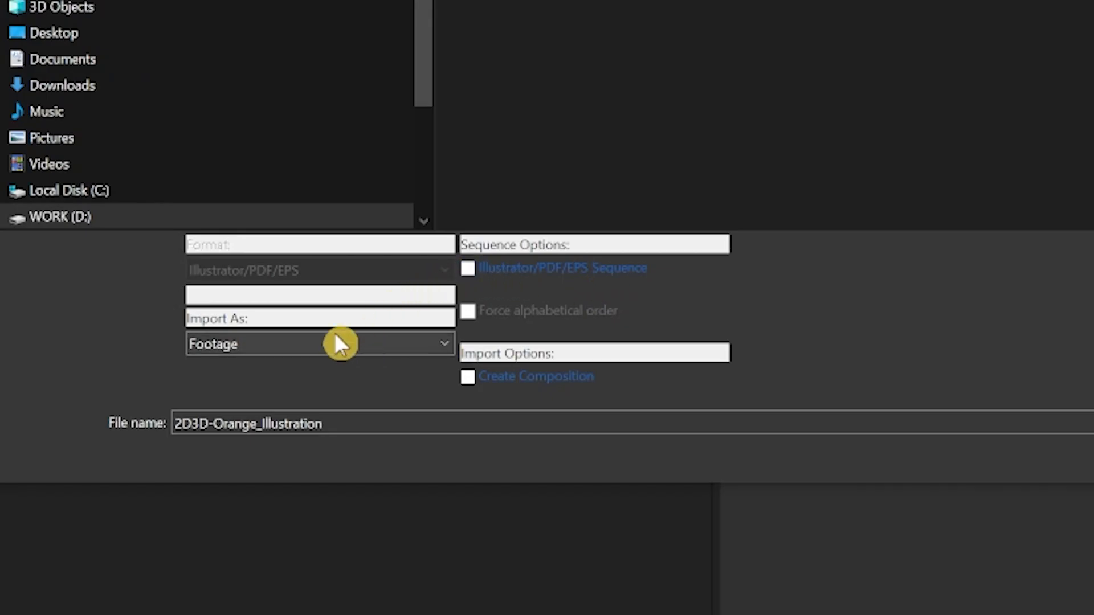
left_click(306, 336)
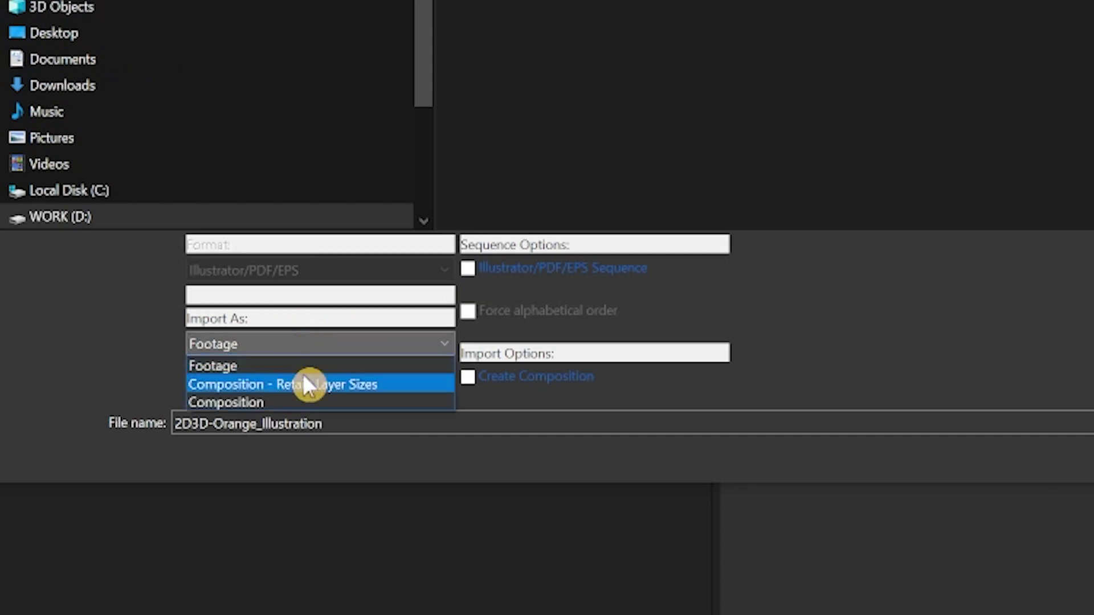
left_click(308, 387)
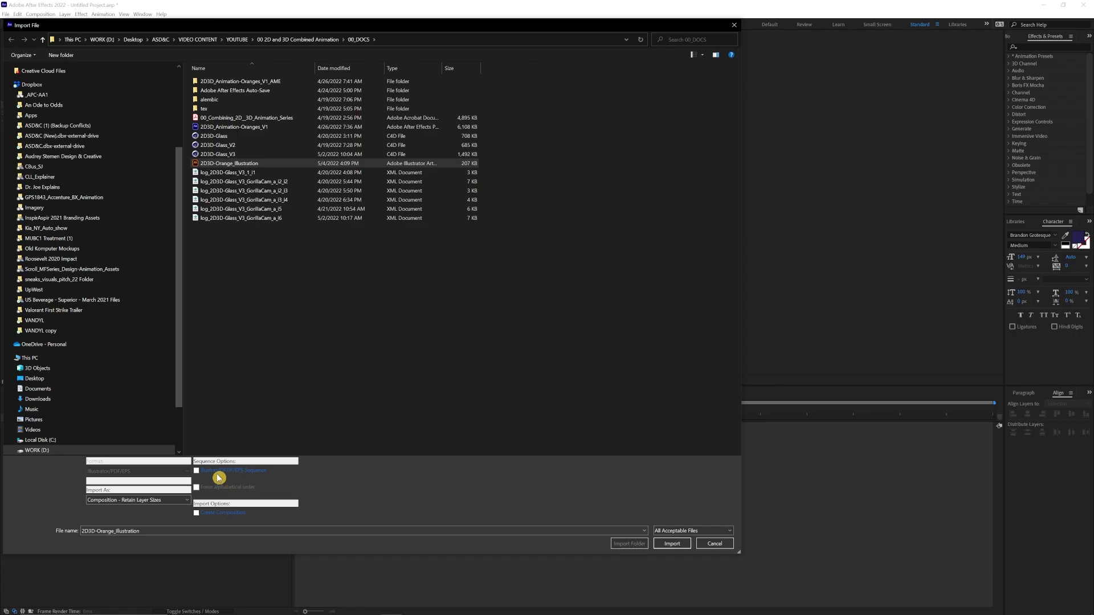
left_click(681, 544)
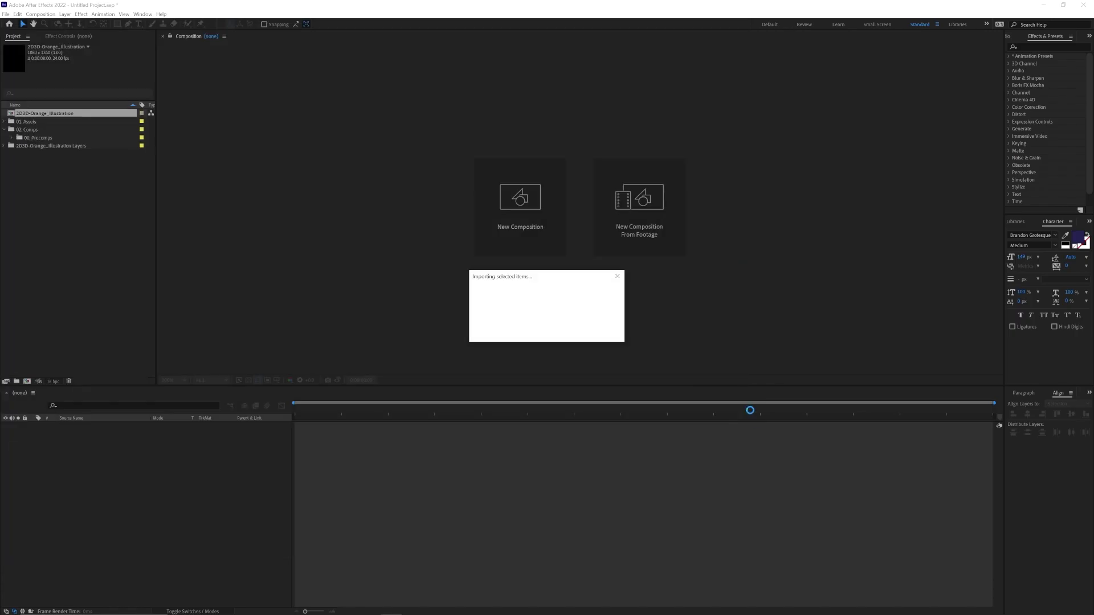
double_click(37, 141)
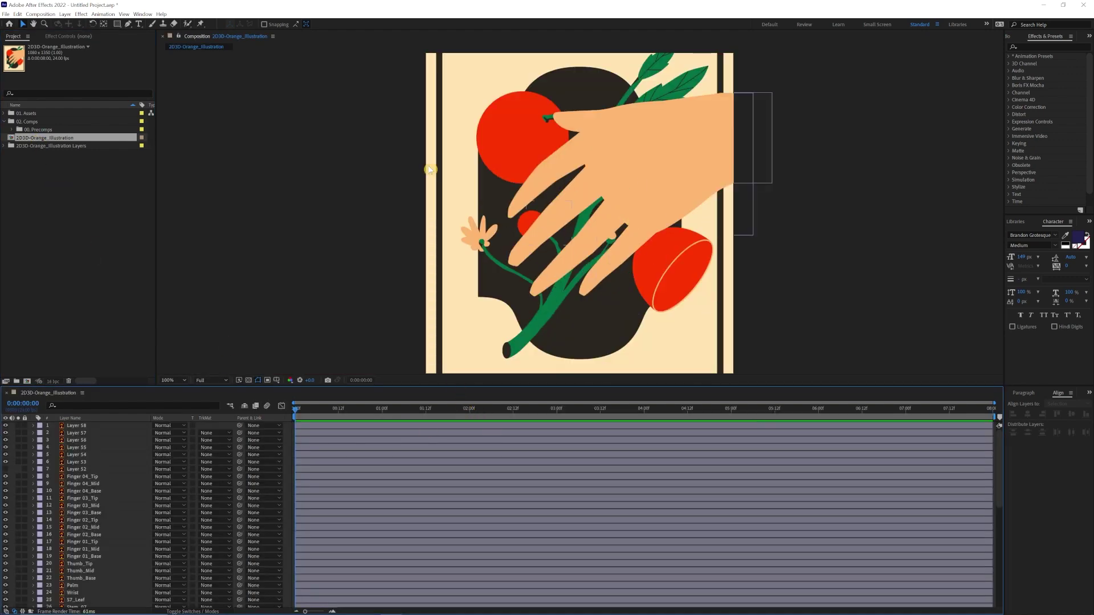
left_click(50, 14)
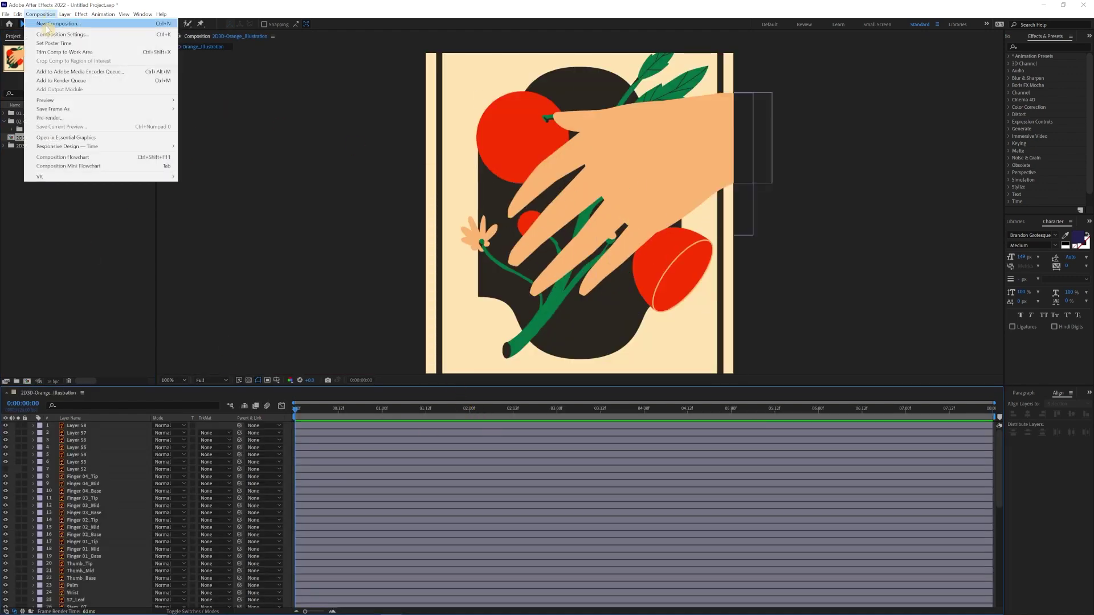
left_click(57, 24)
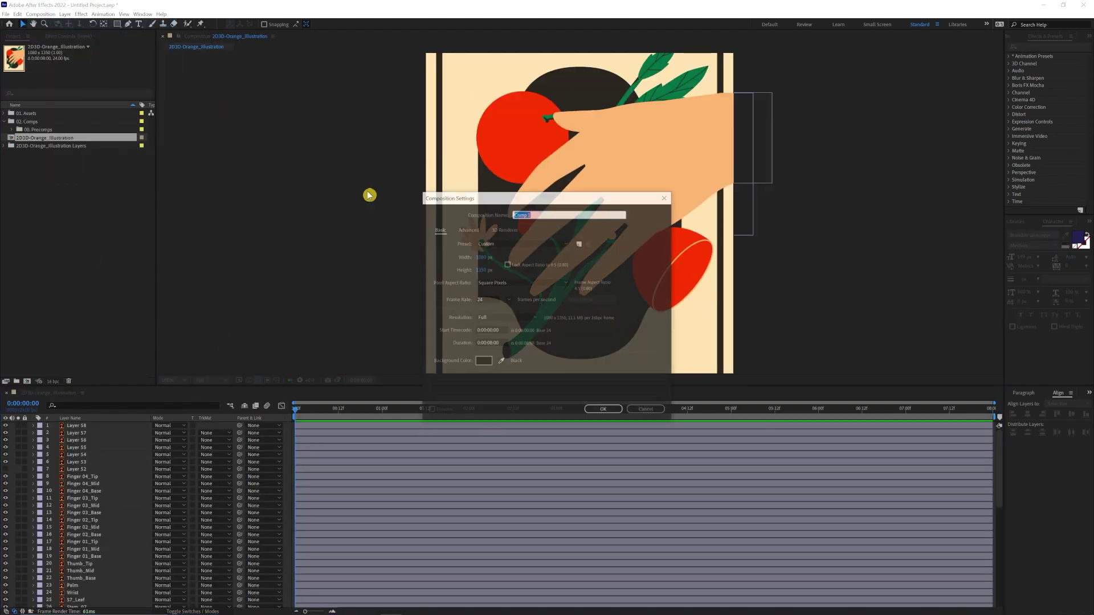
left_click(648, 410)
Step: Review the size, frame rate and duration in the imported illustration's composition settings
left_click(57, 15)
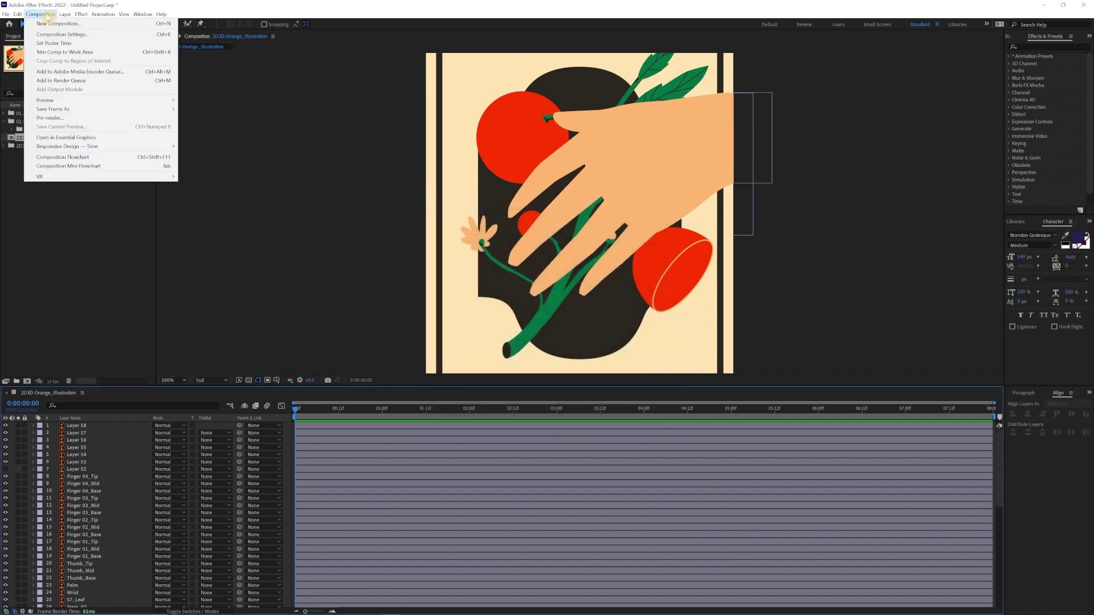
left_click(58, 33)
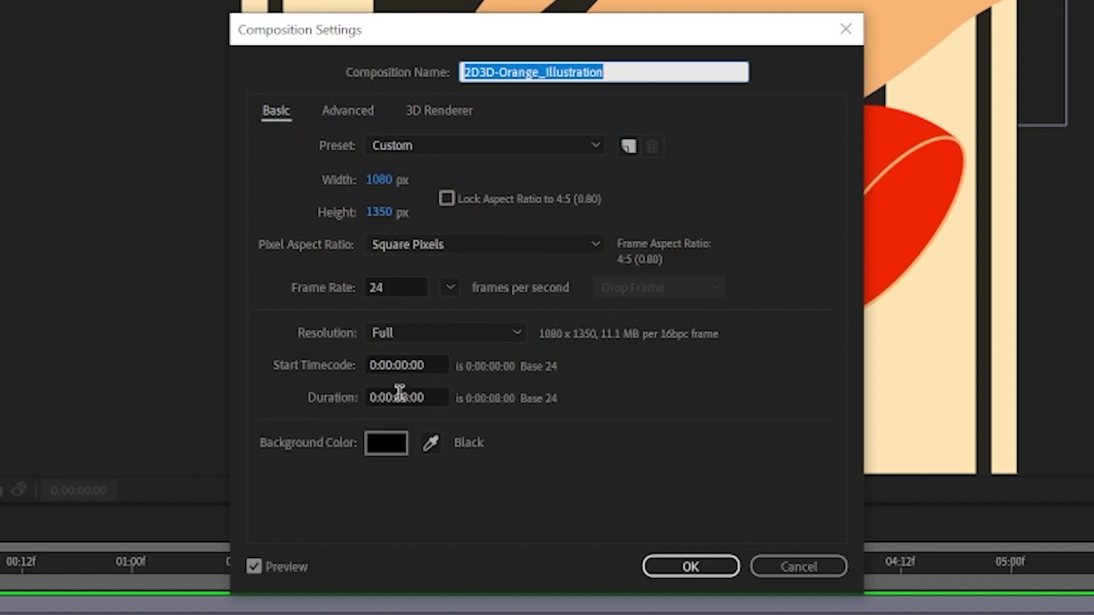
left_click(706, 566)
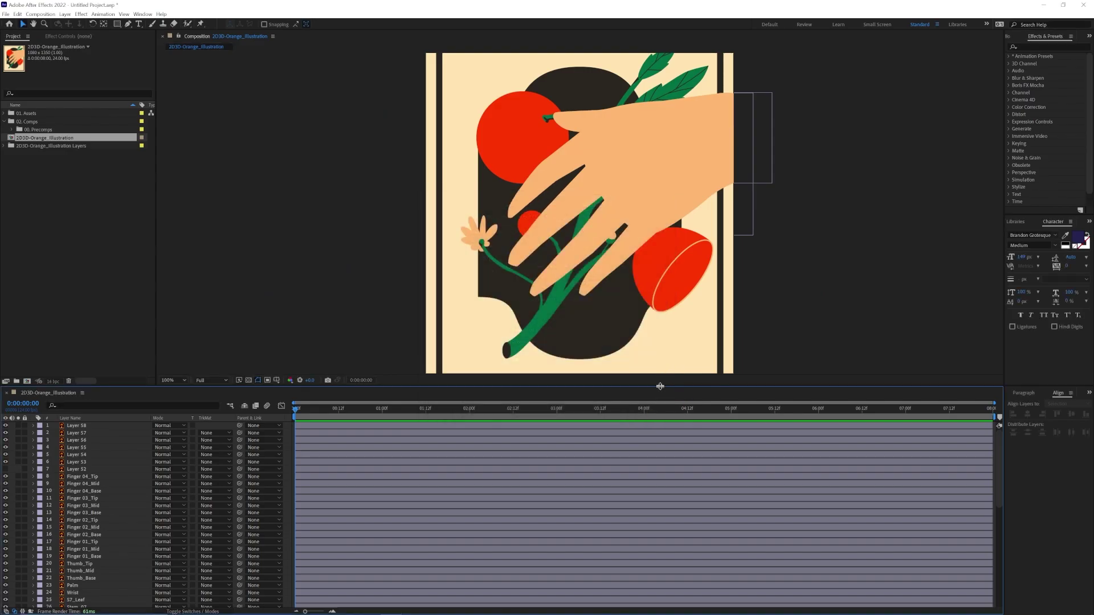
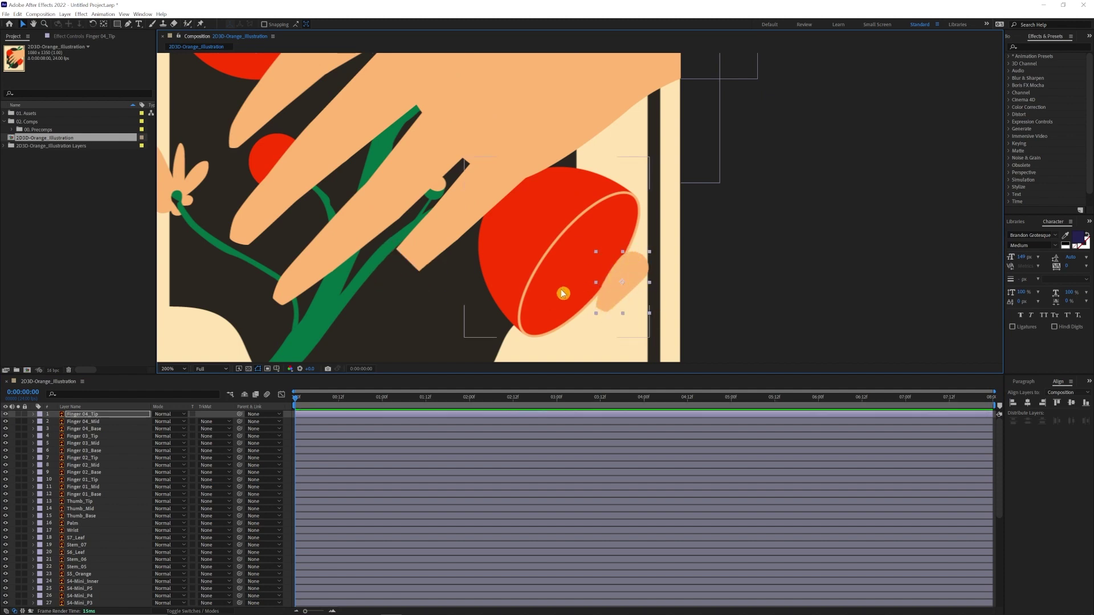
Step: Try enlarging and moving the Finger 04_Tip layer, and undo both changes
left_click_drag(648, 282, 705, 284)
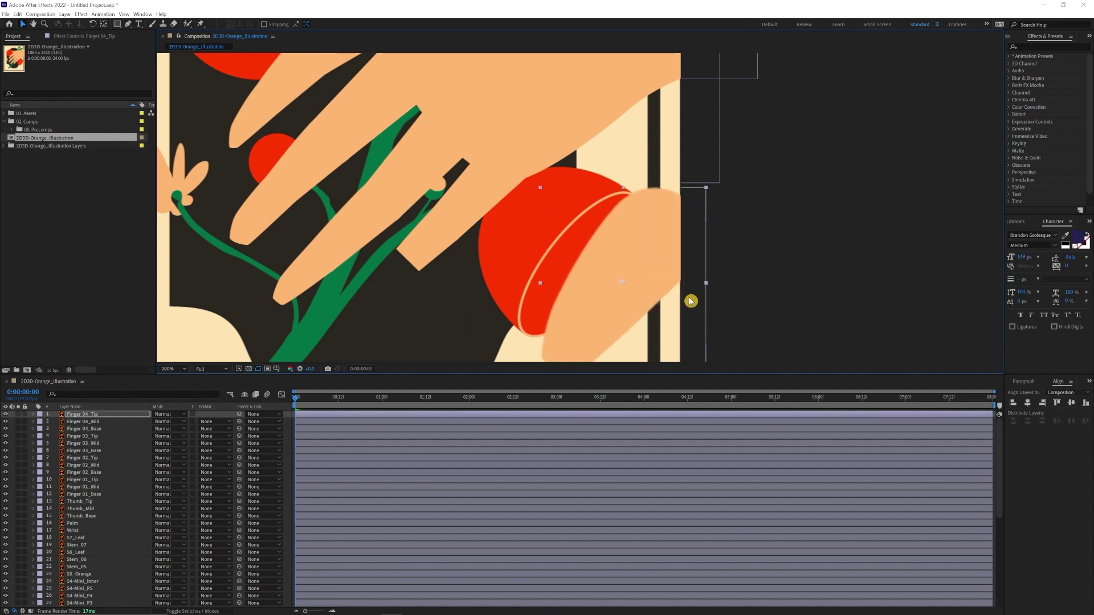
left_click(188, 610)
left_click_drag(596, 318, 380, 315)
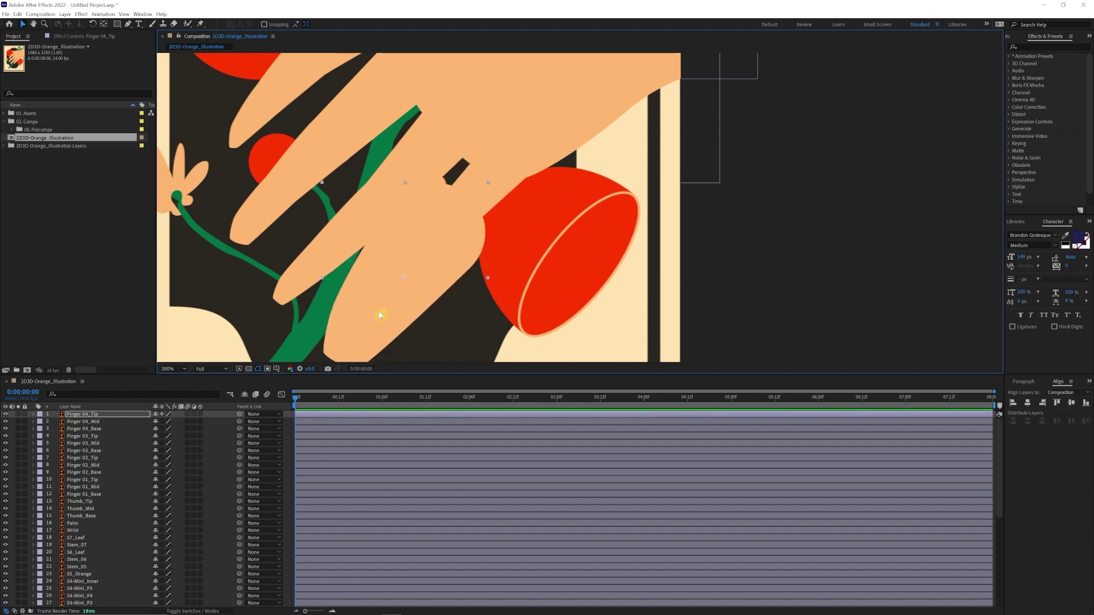
key("ctrl+z")
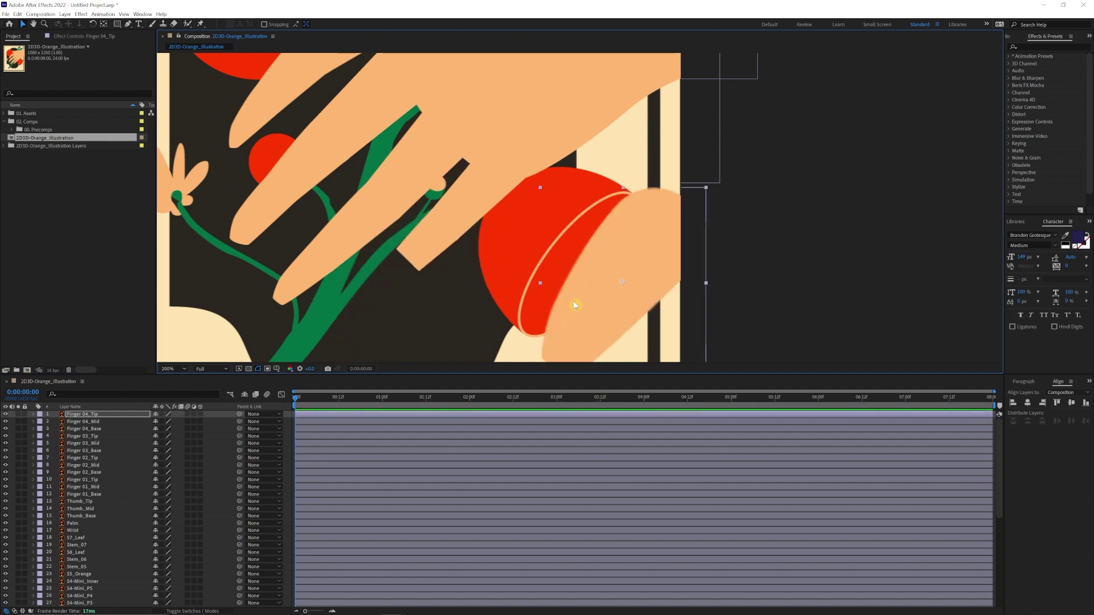
key("ctrl+shift+z")
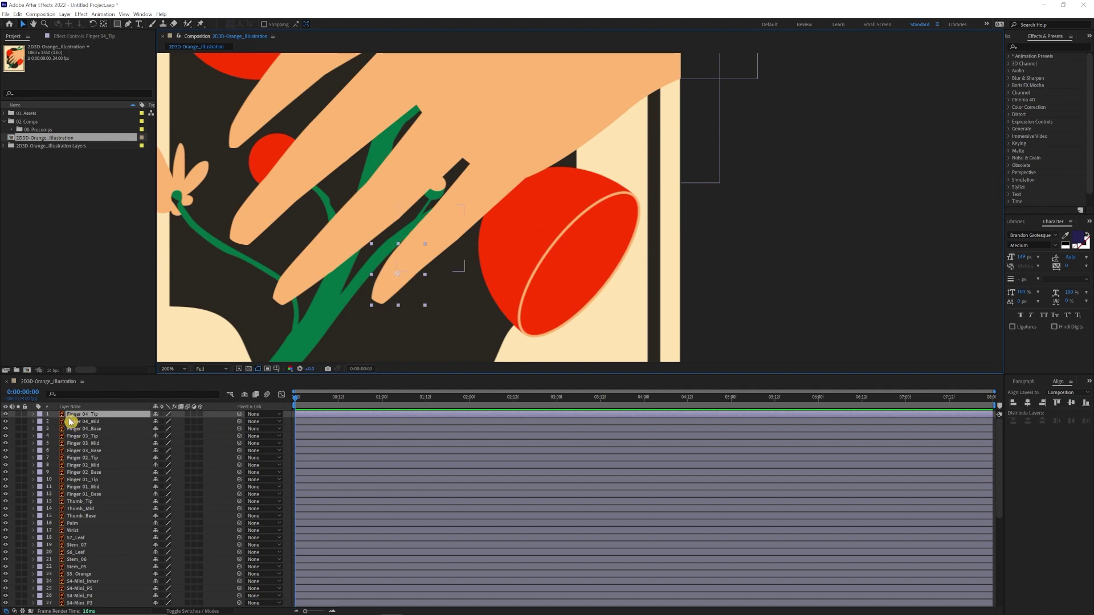
left_click(7, 415)
left_click(7, 415)
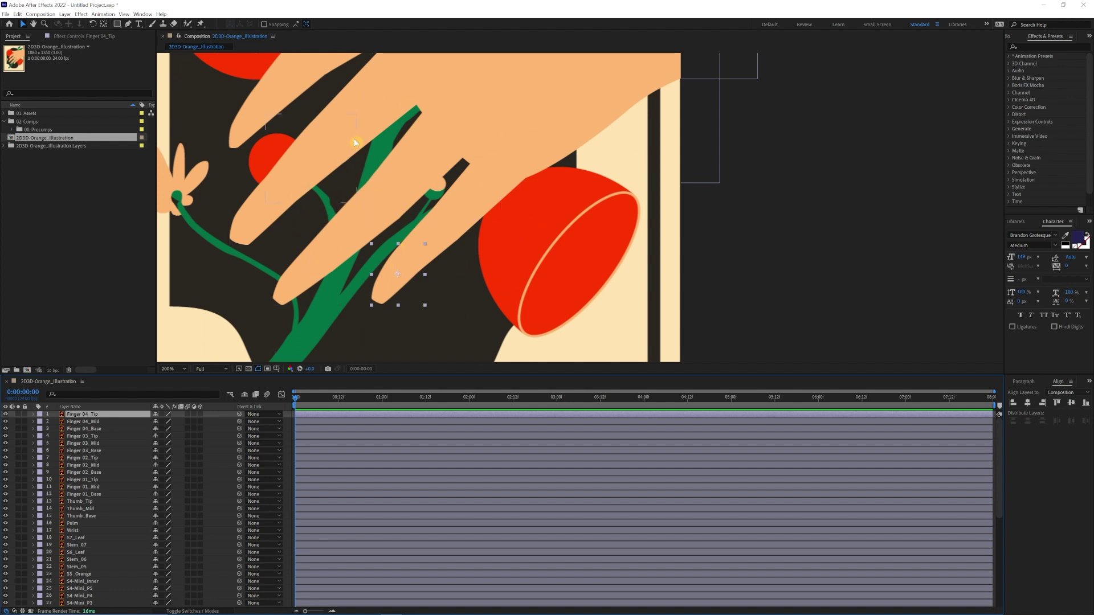
Step: Enlarge the timeline and create shape layers from all vector layers, from Finger 04_Tip to background
key("h")
left_click_drag(462, 262, 511, 239)
key("v")
left_click_drag(359, 376, 359, 306)
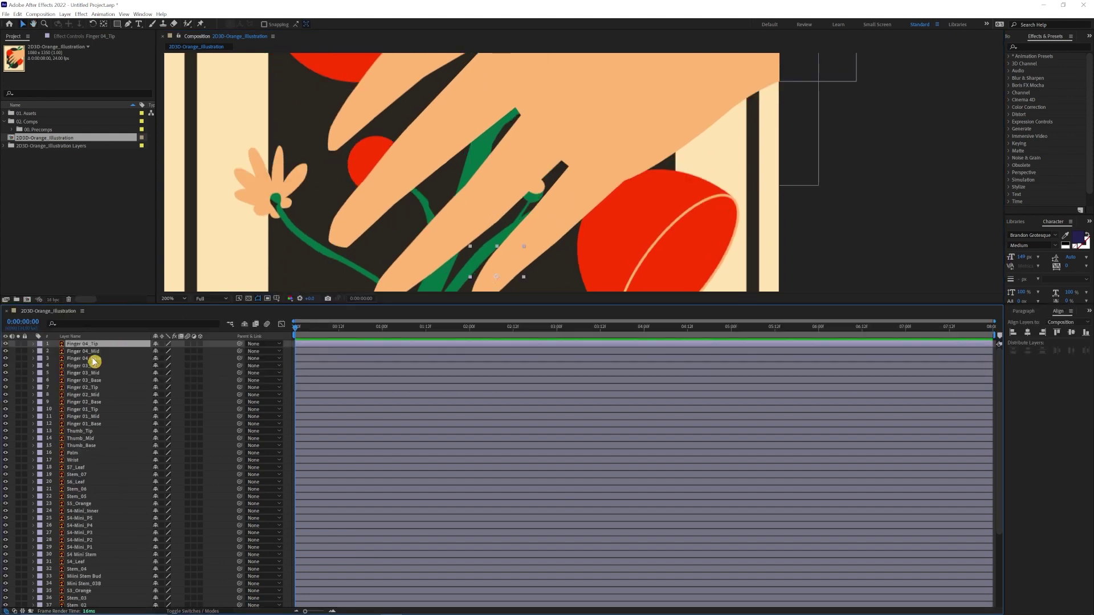
scroll(86, 399, "down", 5)
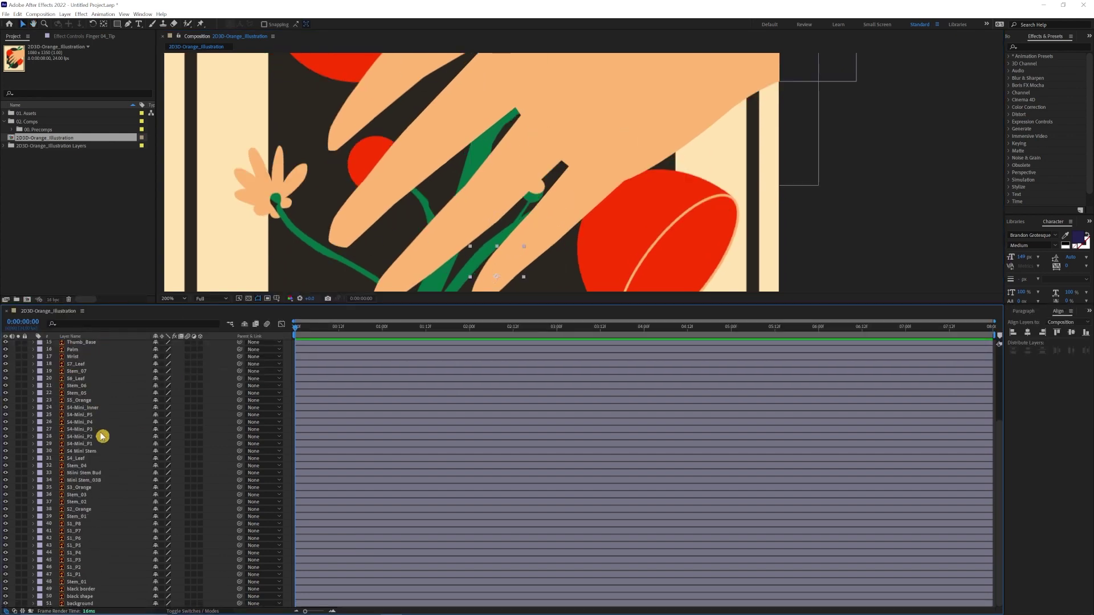
left_click(85, 606, "shift")
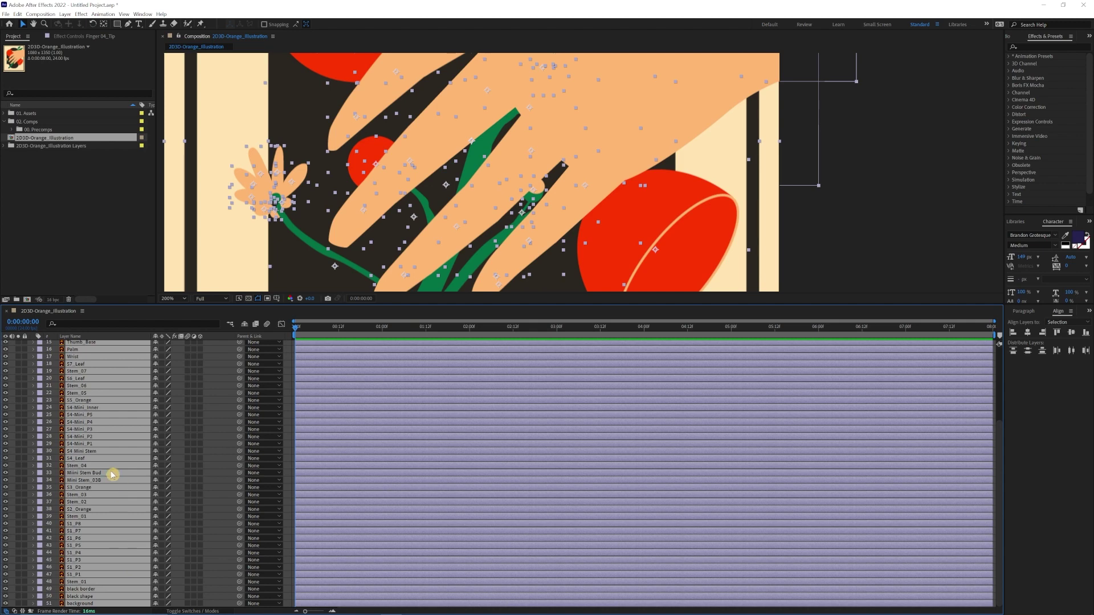
scroll(98, 427, "up", 5)
right_click(82, 421)
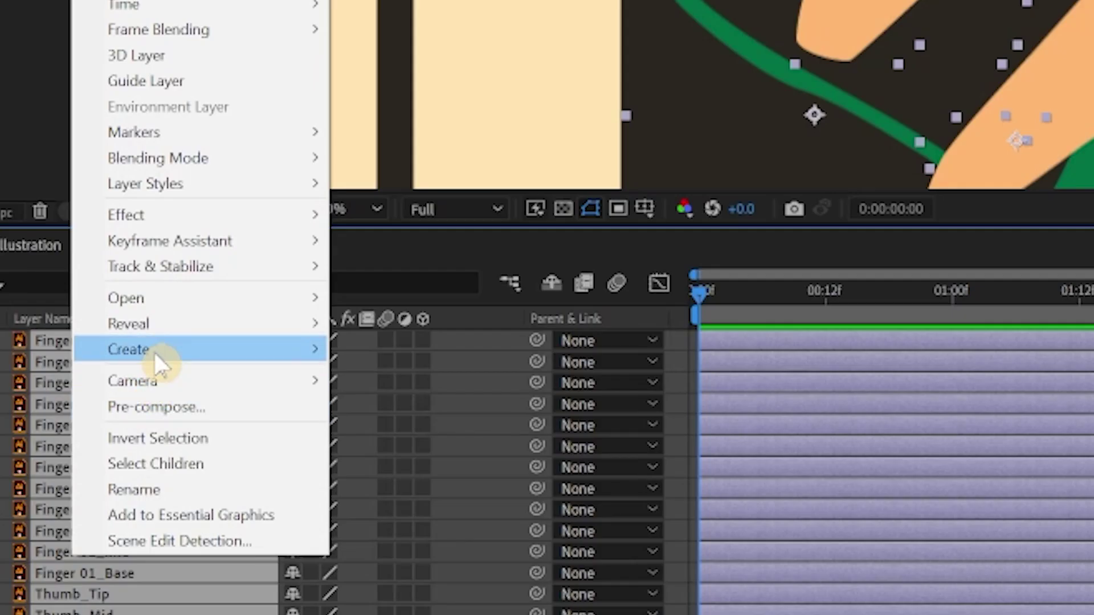
mouse_move(96, 348)
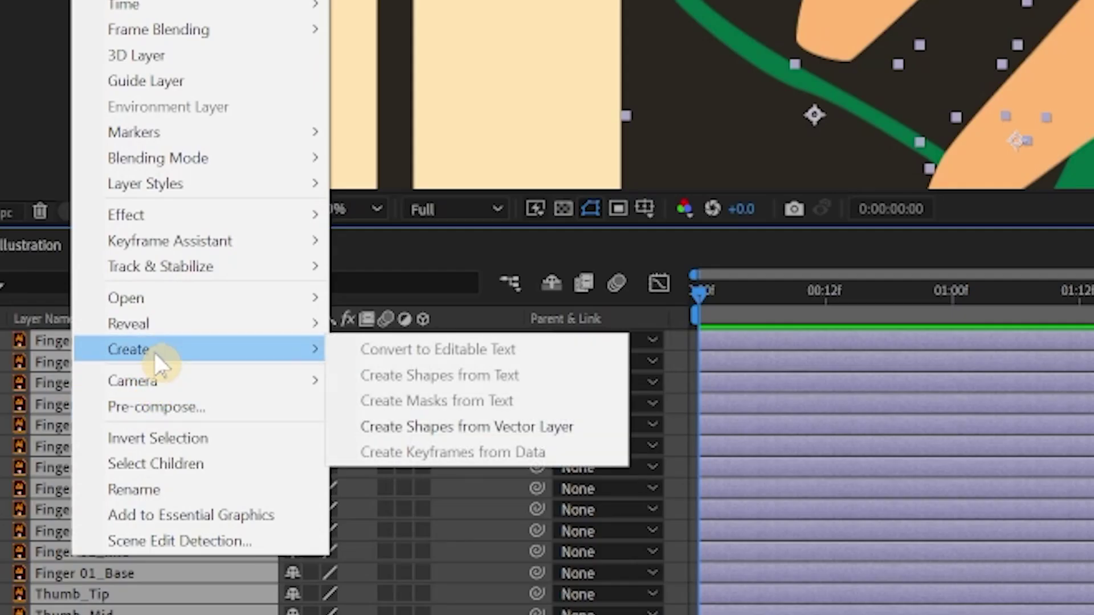
left_click(437, 430)
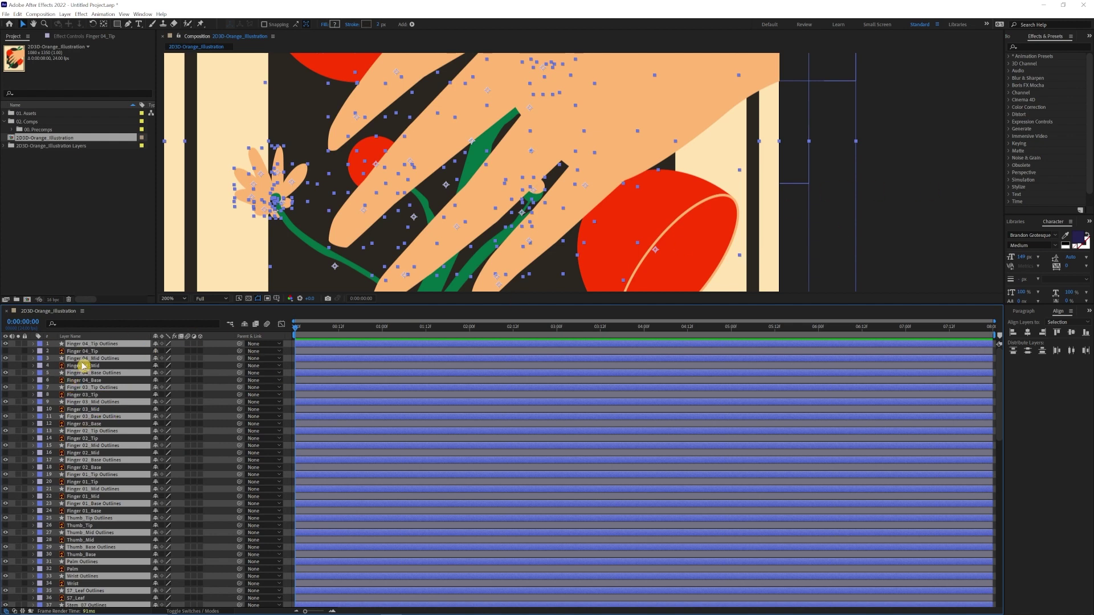
Step: Delete the original Illustrator layers background, black shape, black border, Stem_01 and S1_P1 to S1_P6, keeping their Outlines layers
scroll(84, 442, "down", 10)
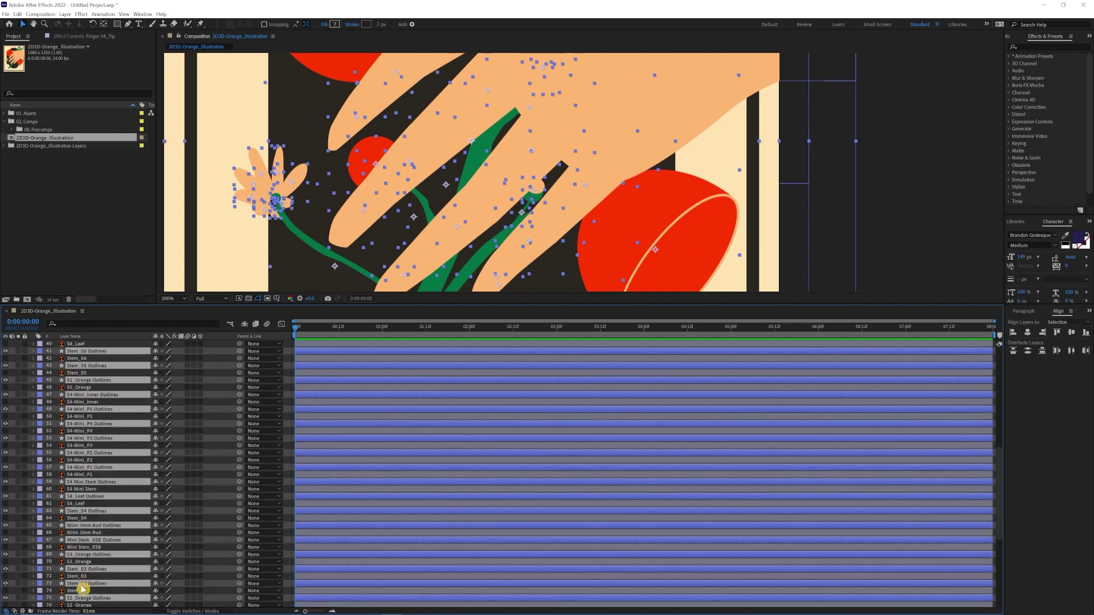
left_click_drag(78, 604, 78, 563)
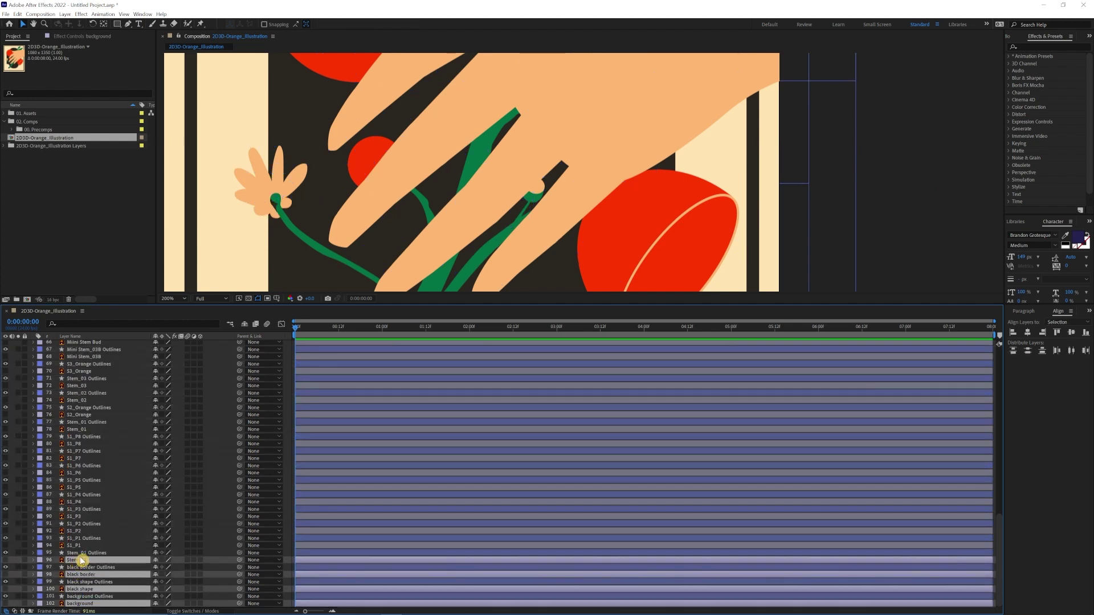
key("Delete")
left_click(80, 573)
key("Delete")
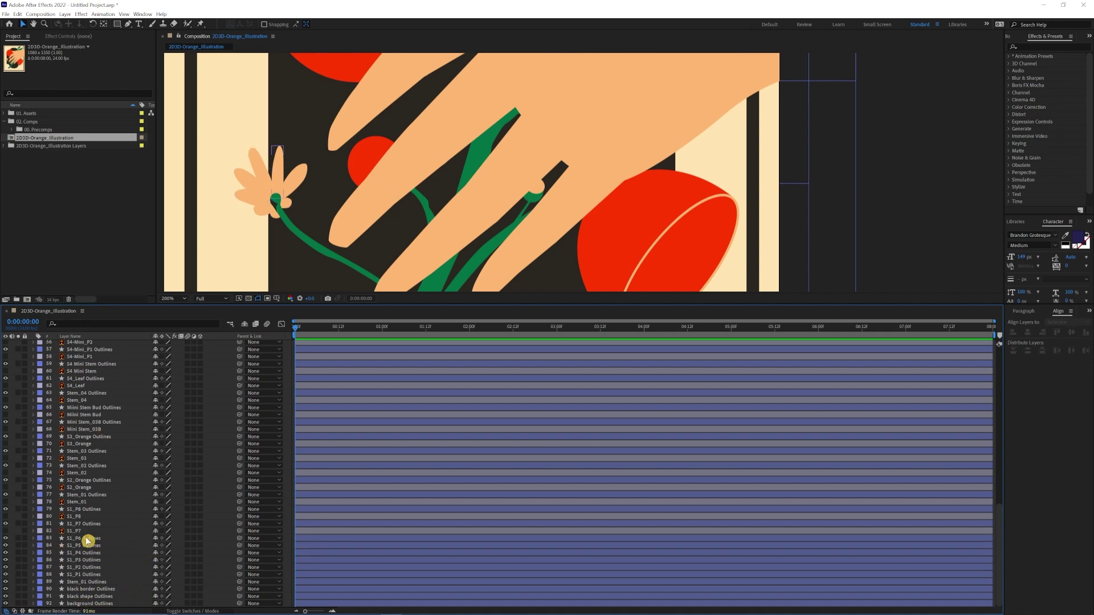
scroll(65, 349, "up", 5)
scroll(127, 450, "down", 5)
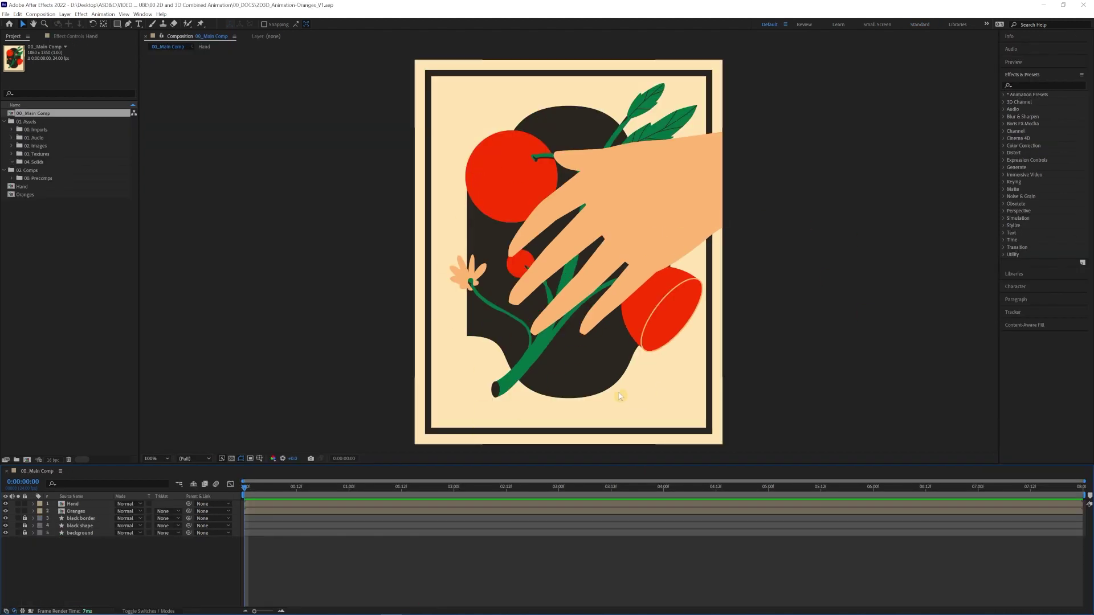
key("period")
key("comma")
left_click_drag(723, 322, 666, 323)
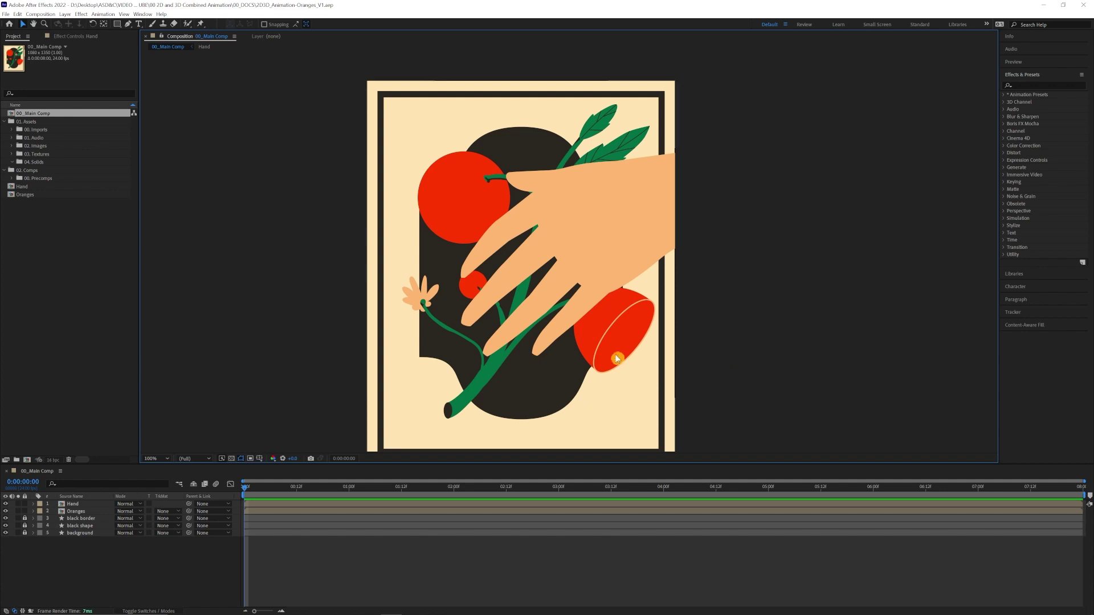
left_click_drag(623, 363, 647, 347)
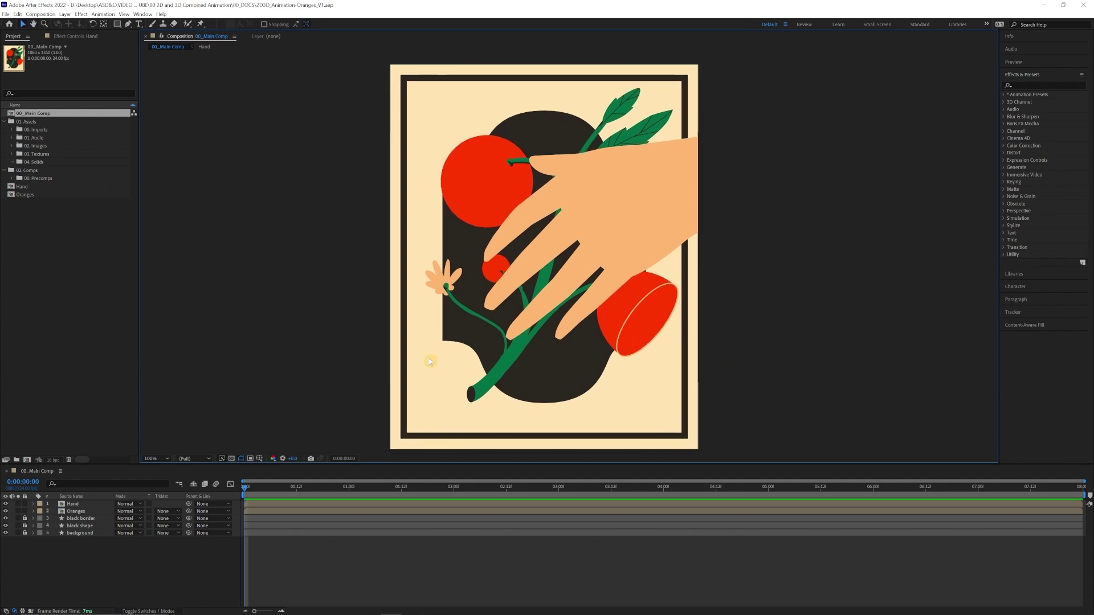